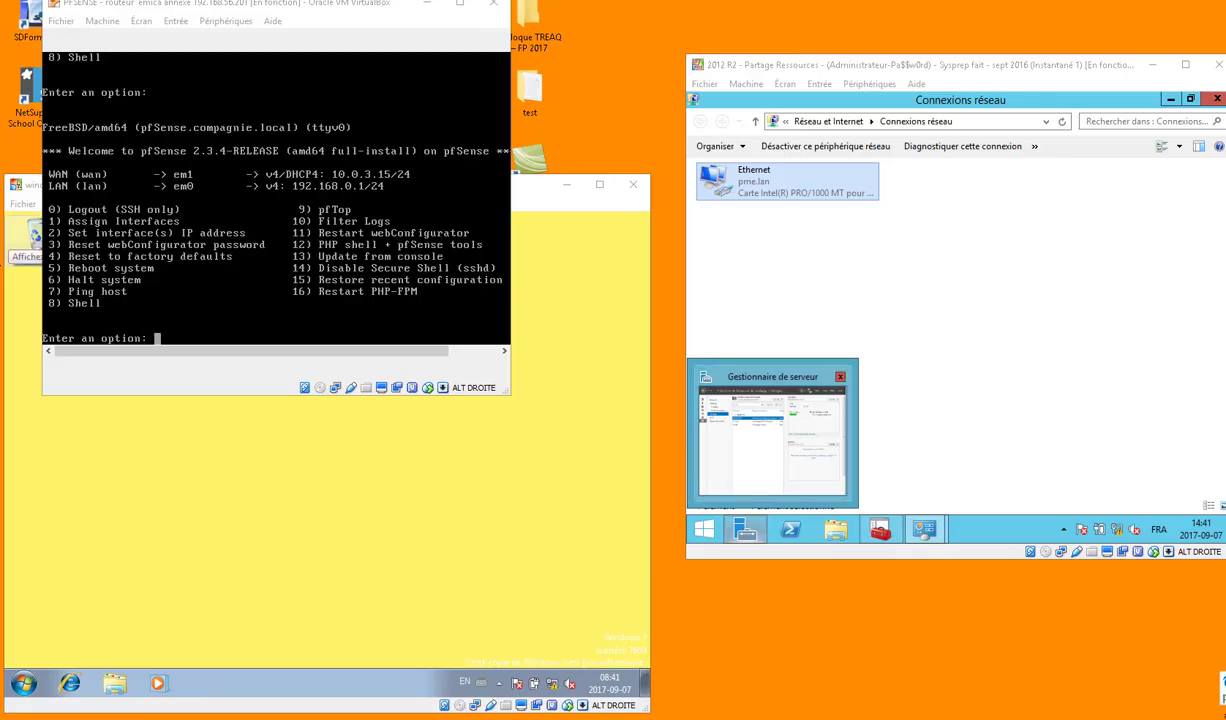
- Capture the WAN and LAN address lines of the pfSense console onto a new whiteboard page and enlarge the image
left_click_drag(43, 155, 444, 196)
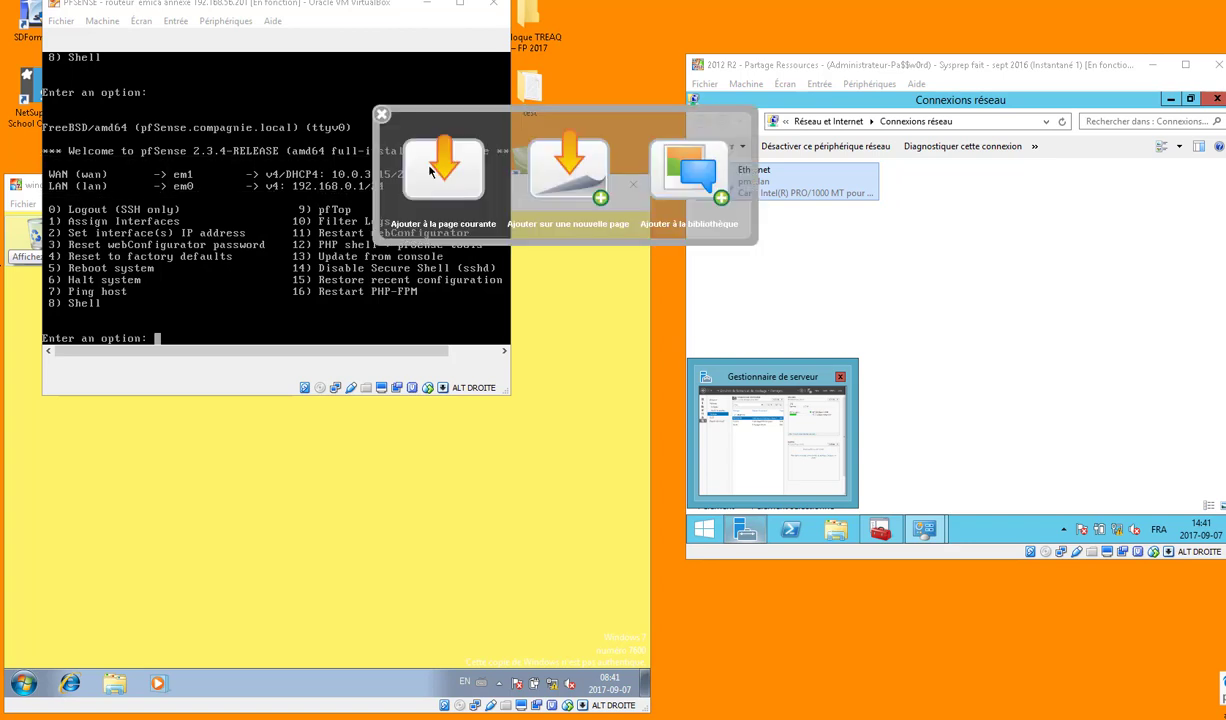
left_click(560, 170)
left_click_drag(655, 340, 535, 200)
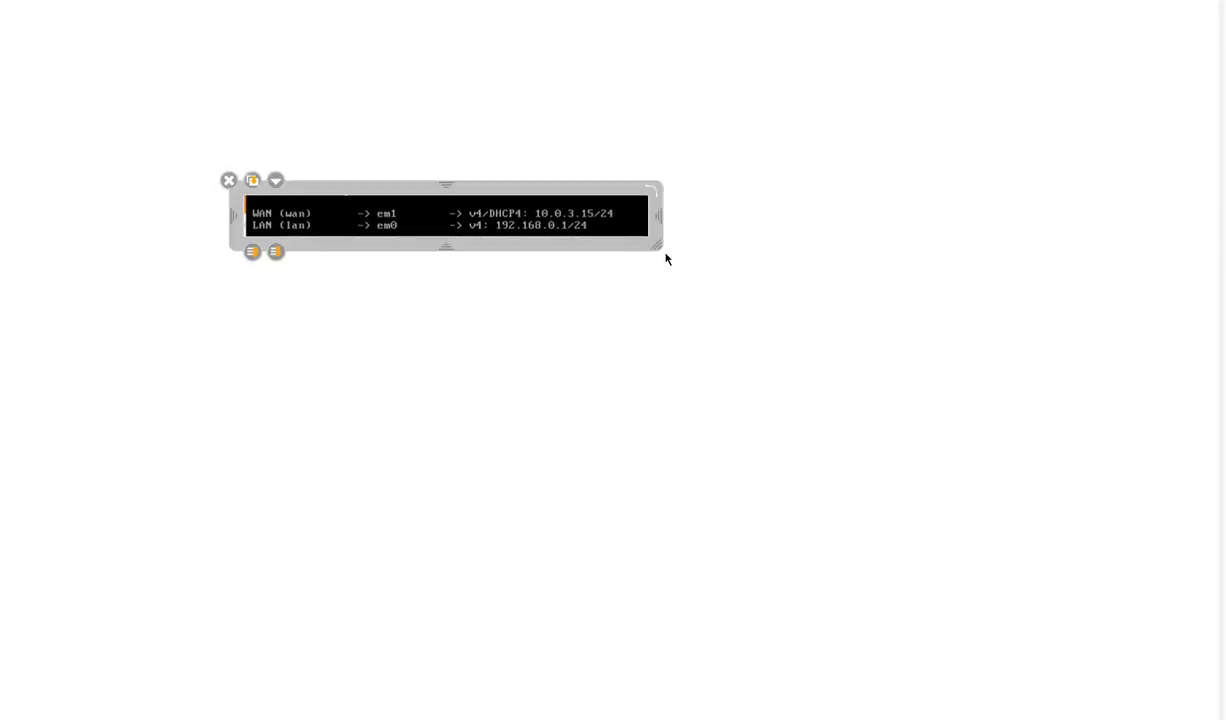
left_click_drag(690, 262, 895, 374)
left_click_drag(903, 315, 657, 265)
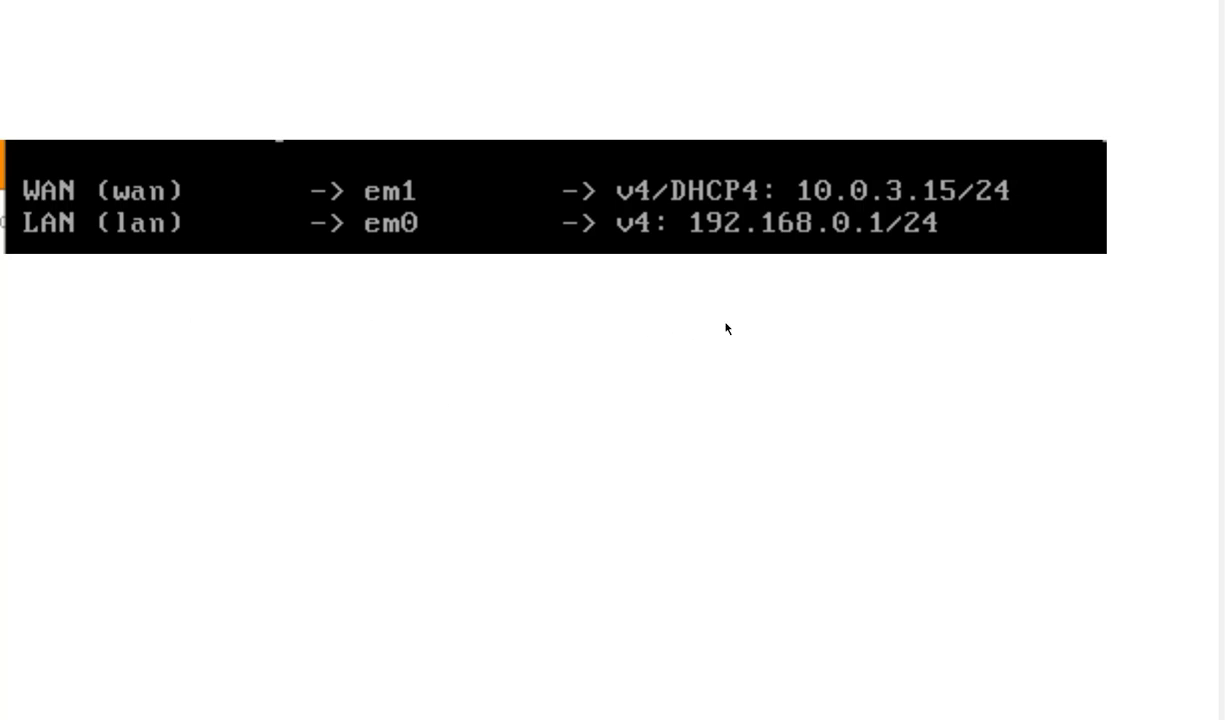
- Add the text note 10.1.1.1/24 beneath the LAN address in the captured image
left_click(728, 282)
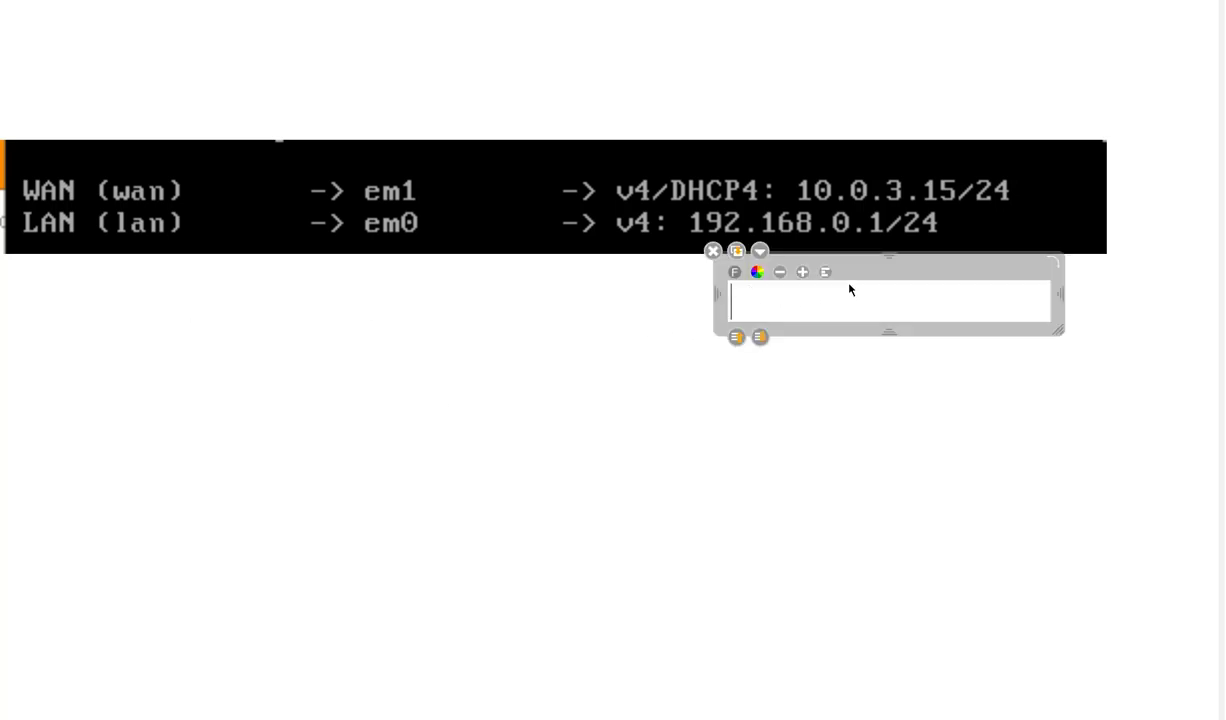
type("10.1.1.1/24")
left_click(895, 474)
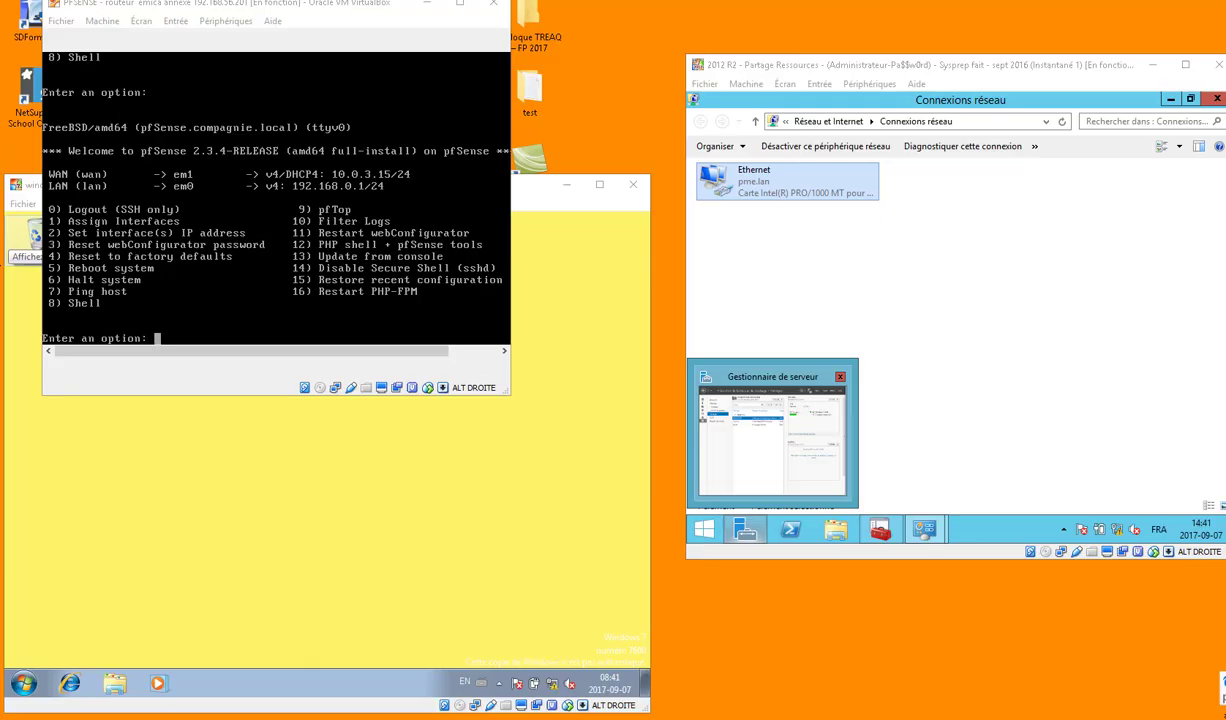
- Switch to the Google Docs network plan and review the local subnet, mask, address range and default gateway for clients
left_click(476, 650)
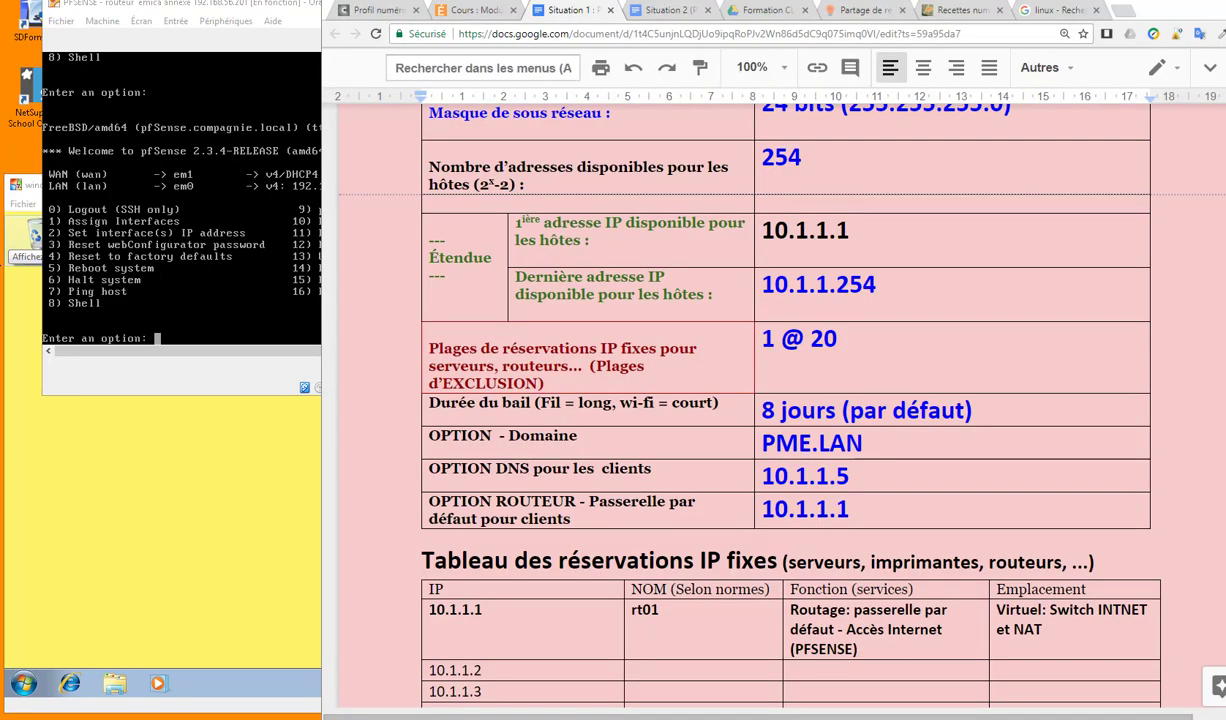
scroll(733, 488, "up", 3)
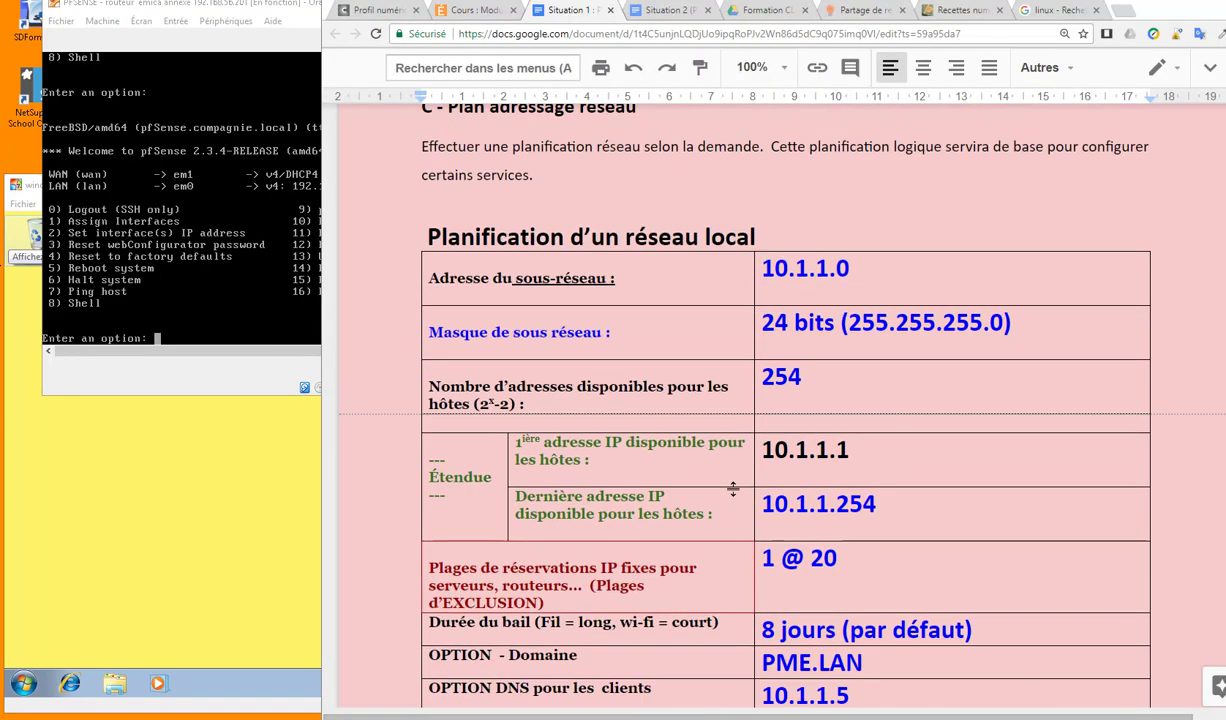
scroll(733, 488, "down", 2)
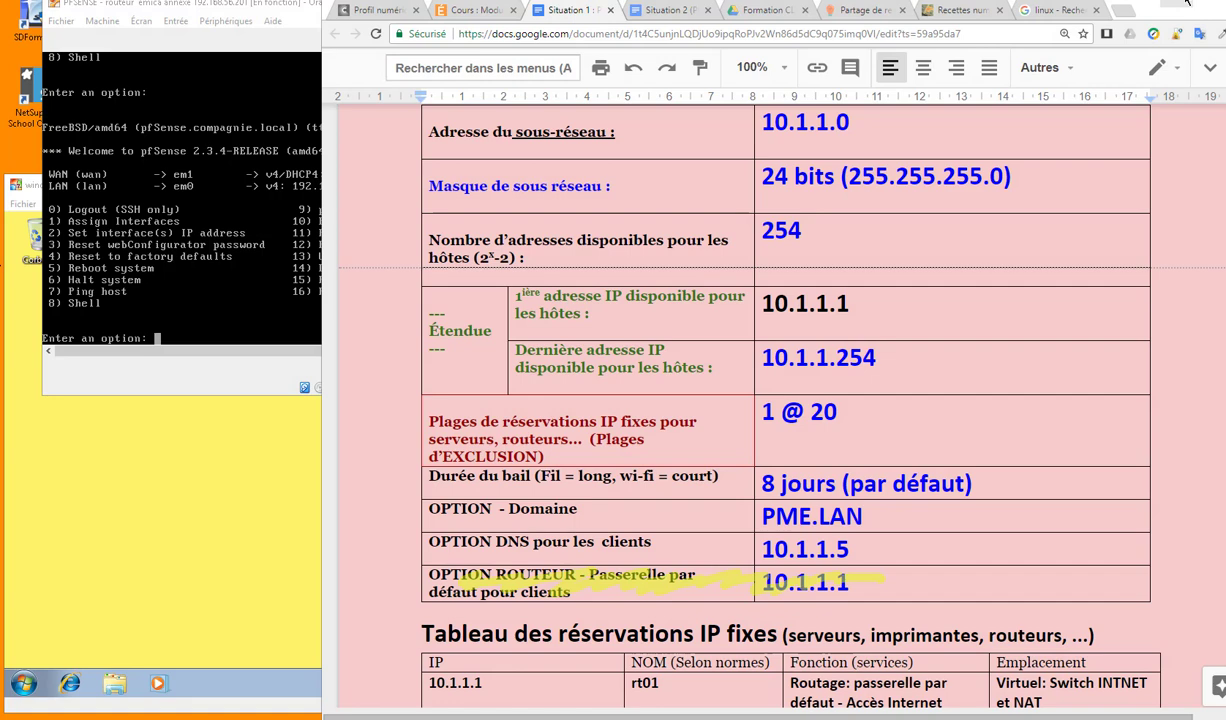
left_click(1150, 10)
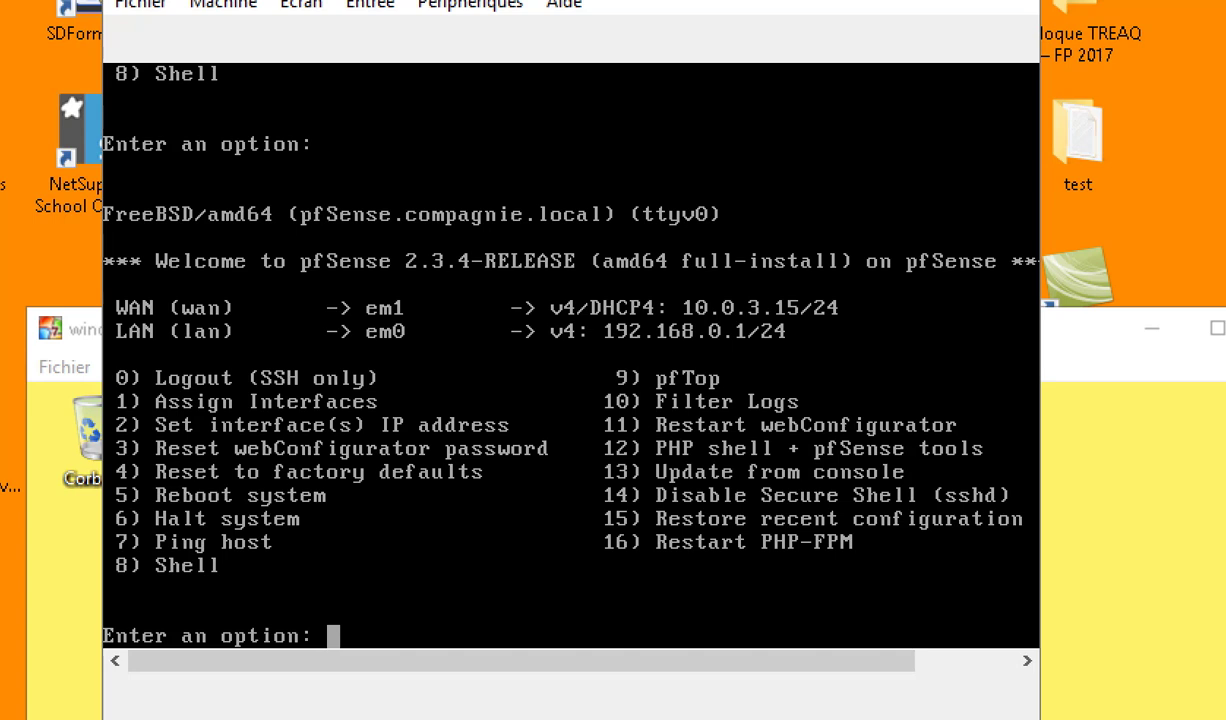
- In the pfSense console, set the LAN interface's IPv4 address to 10.1.1.1 with a 24-bit subnet mask
type("2")
key("Return")
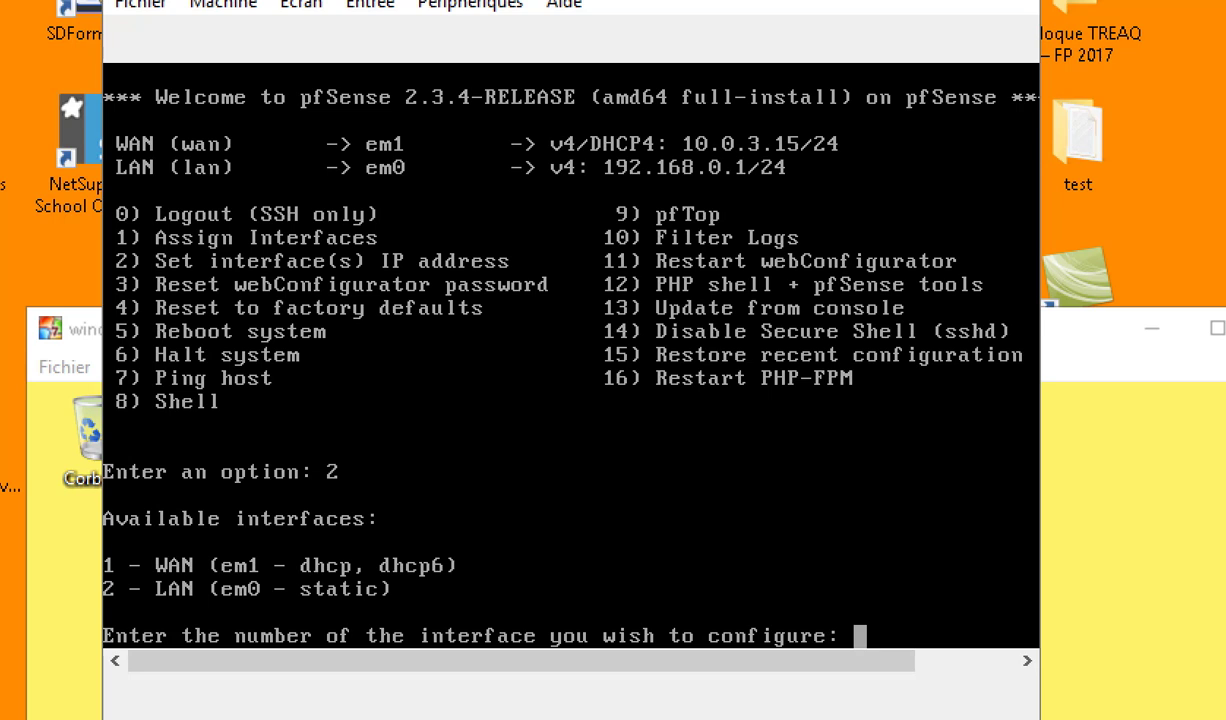
type("2")
key("Return")
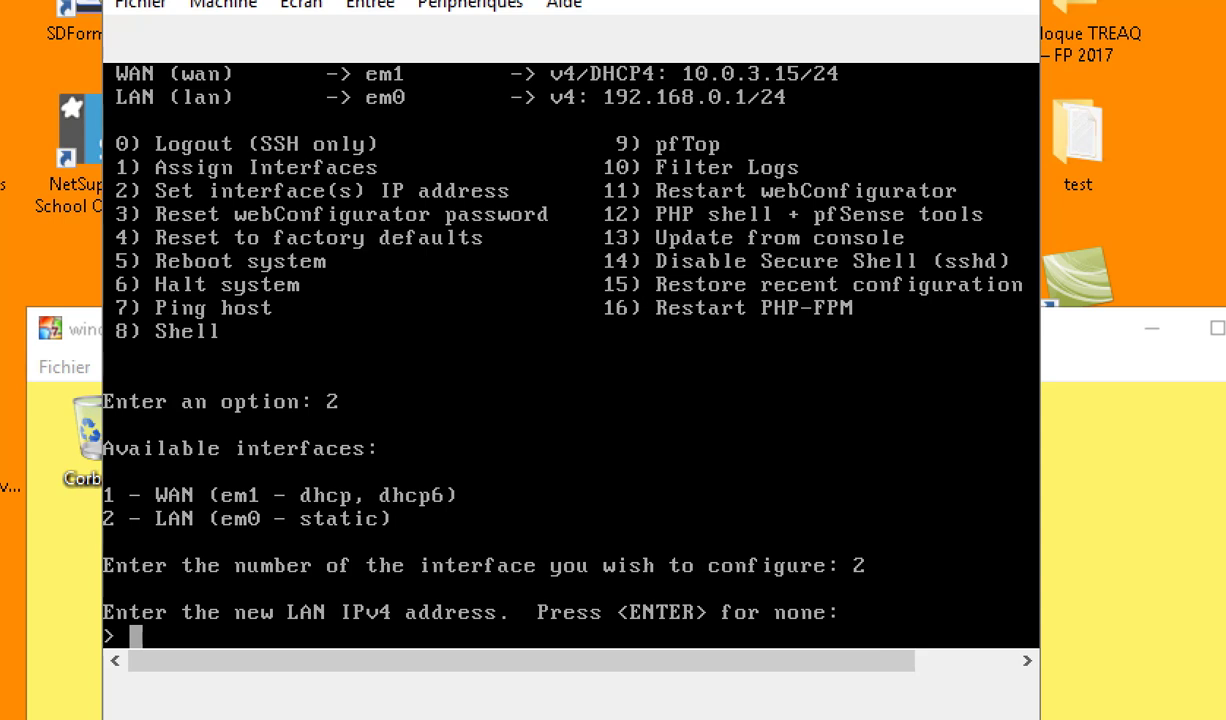
type("10.1.1.1")
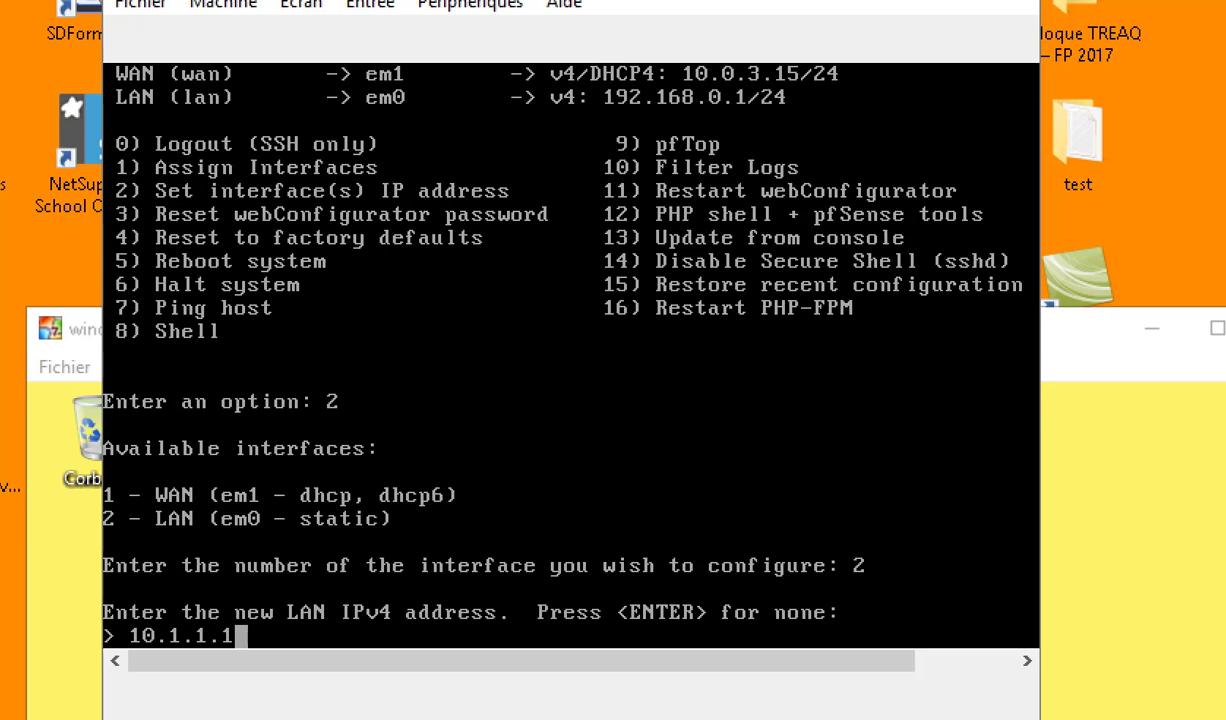
key("Return")
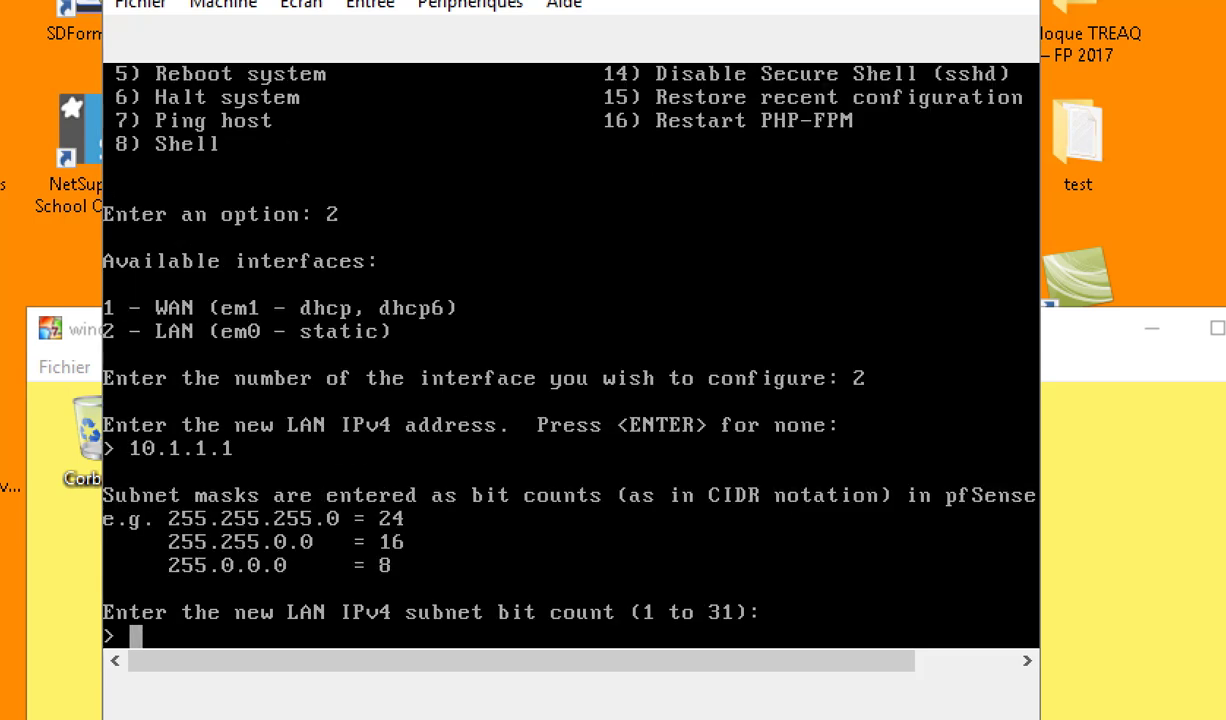
type("24")
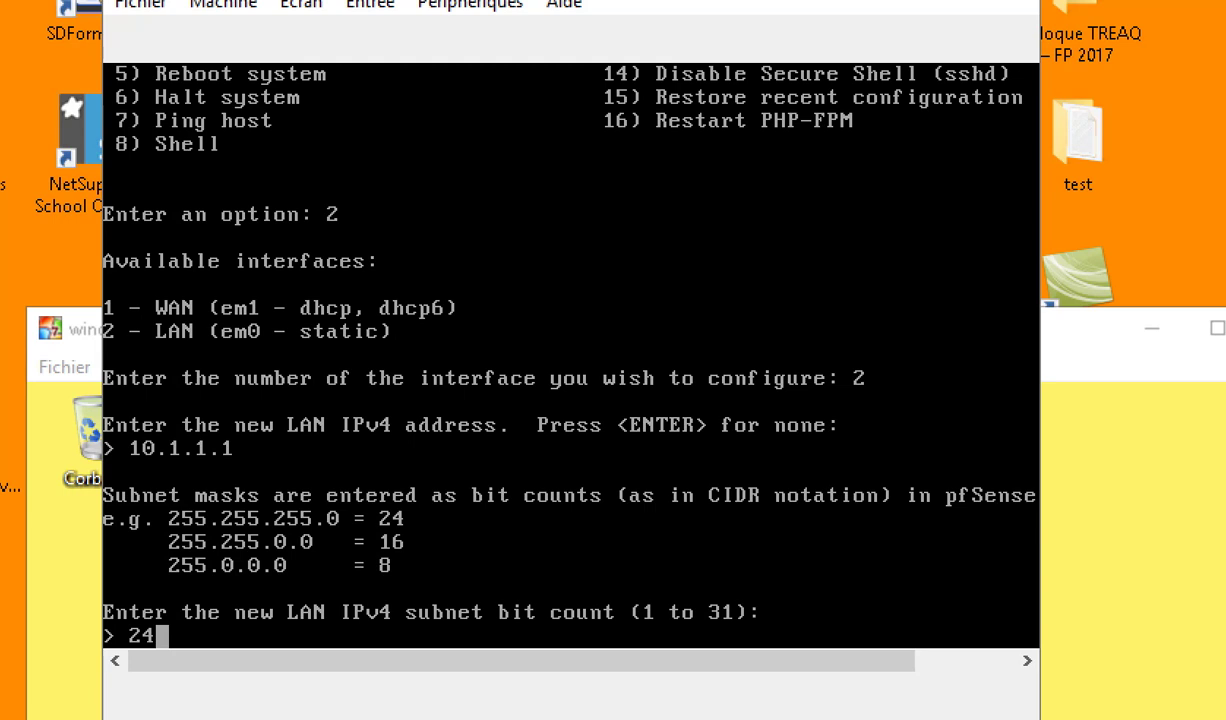
key("Return")
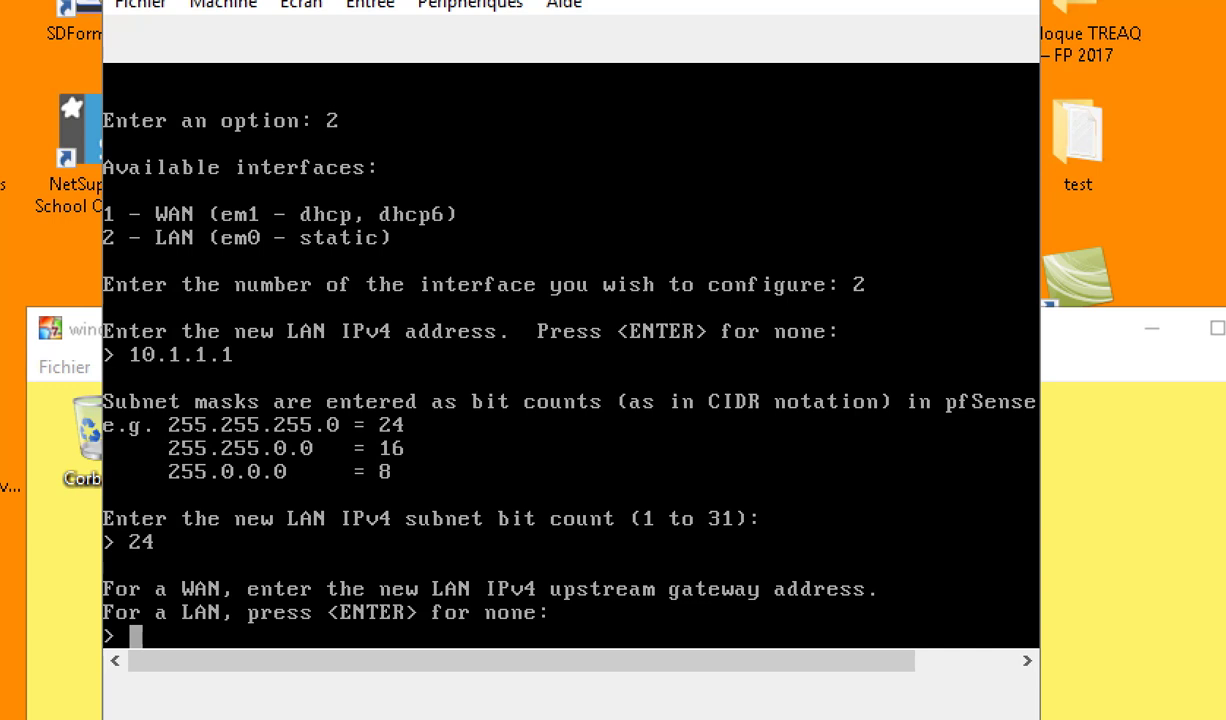
- Leave the LAN's upstream gateway and IPv6 address empty and decline the DHCP server on LAN
key("Return")
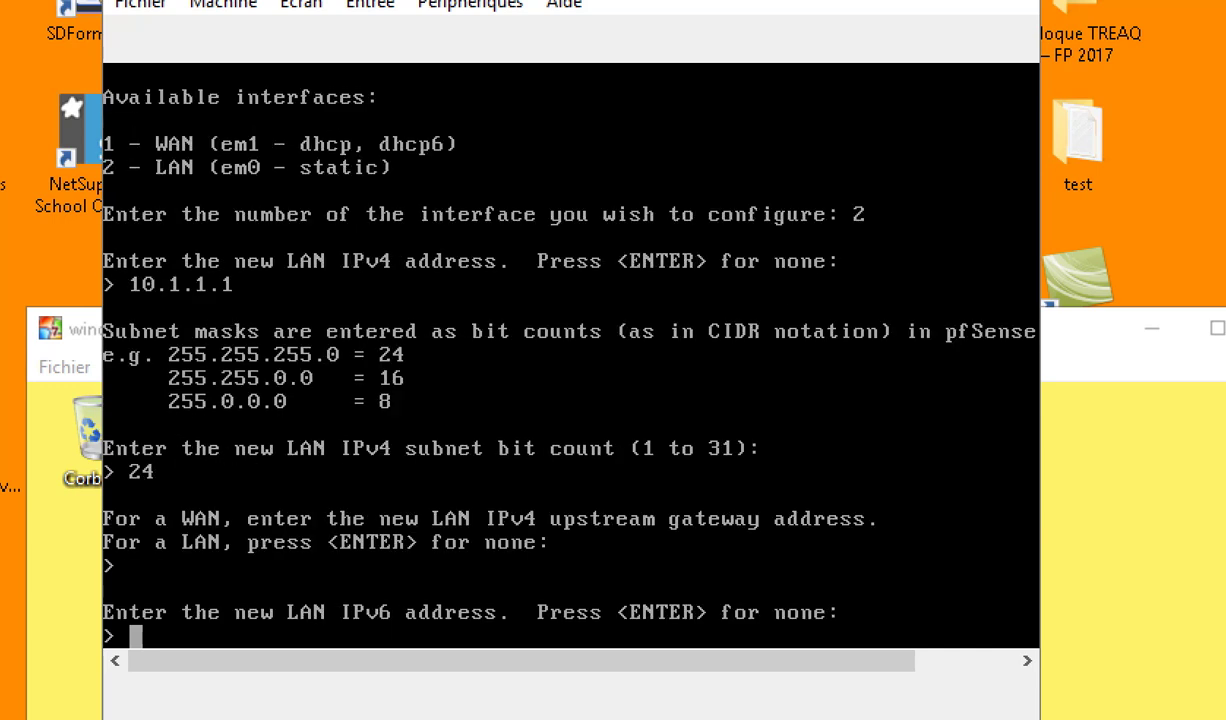
key("Return")
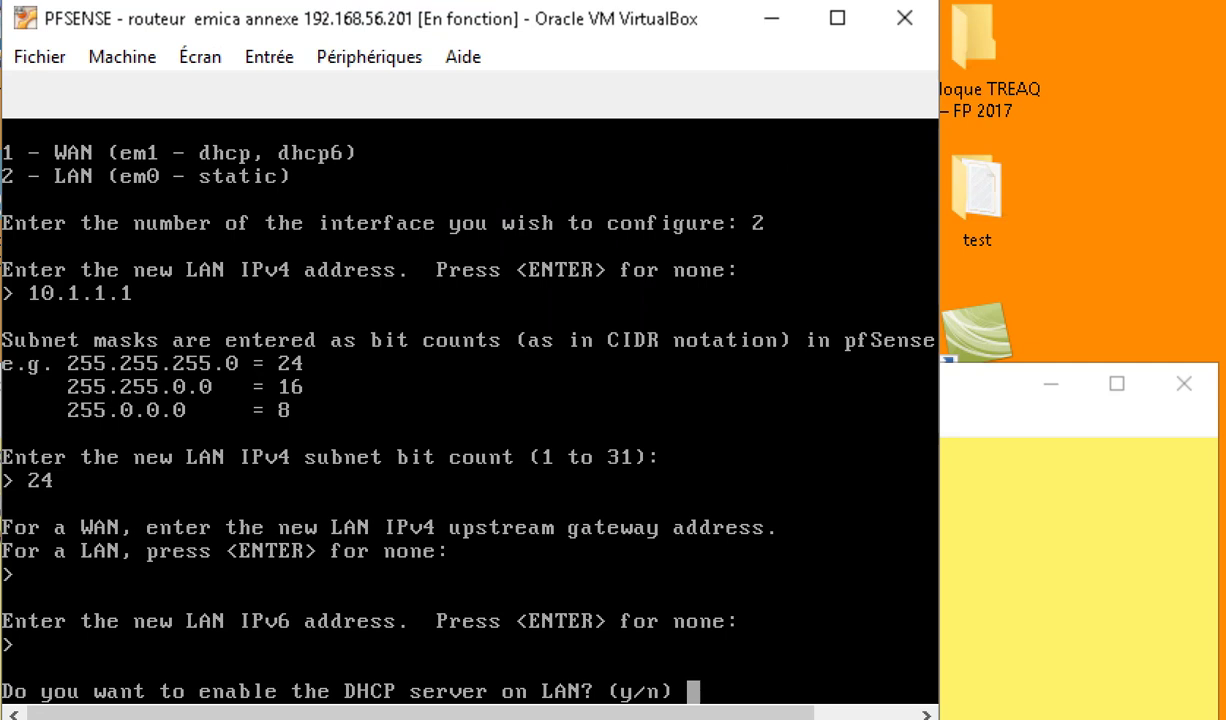
type("n")
key("Return")
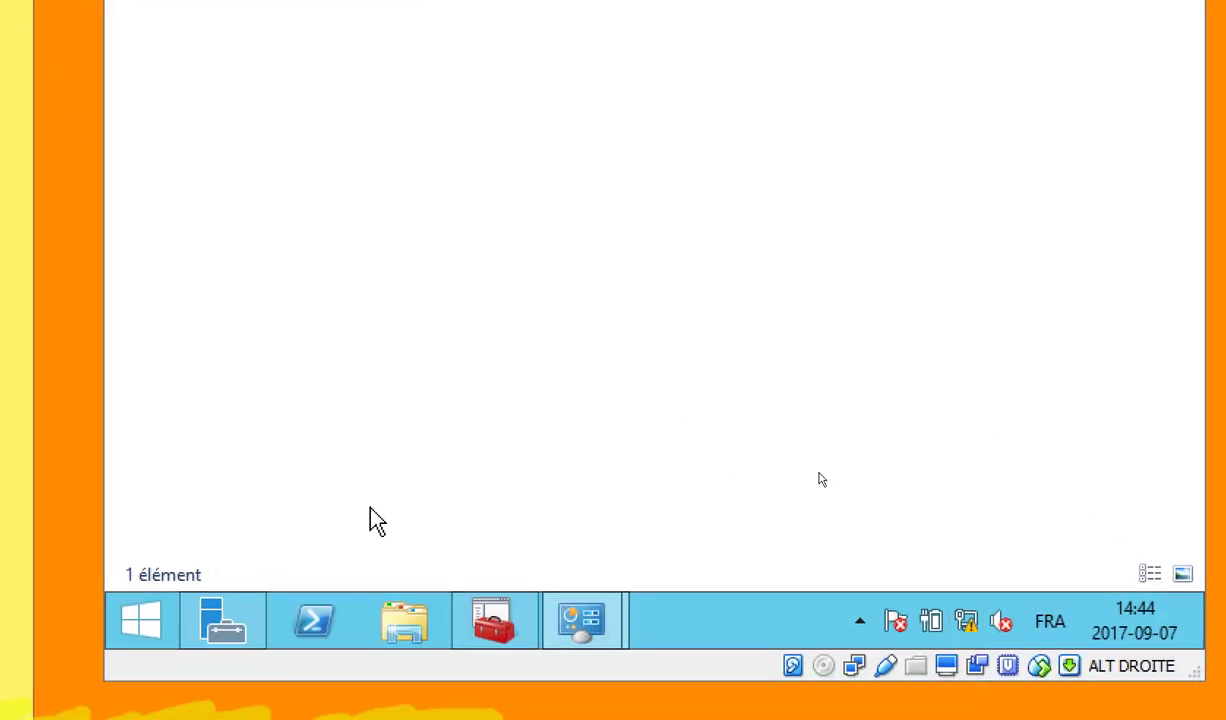
- Open a command prompt on the Windows Server 2012 R2 machine and ping the router at 10.1.1.1
key("super+r")
type("cmd")
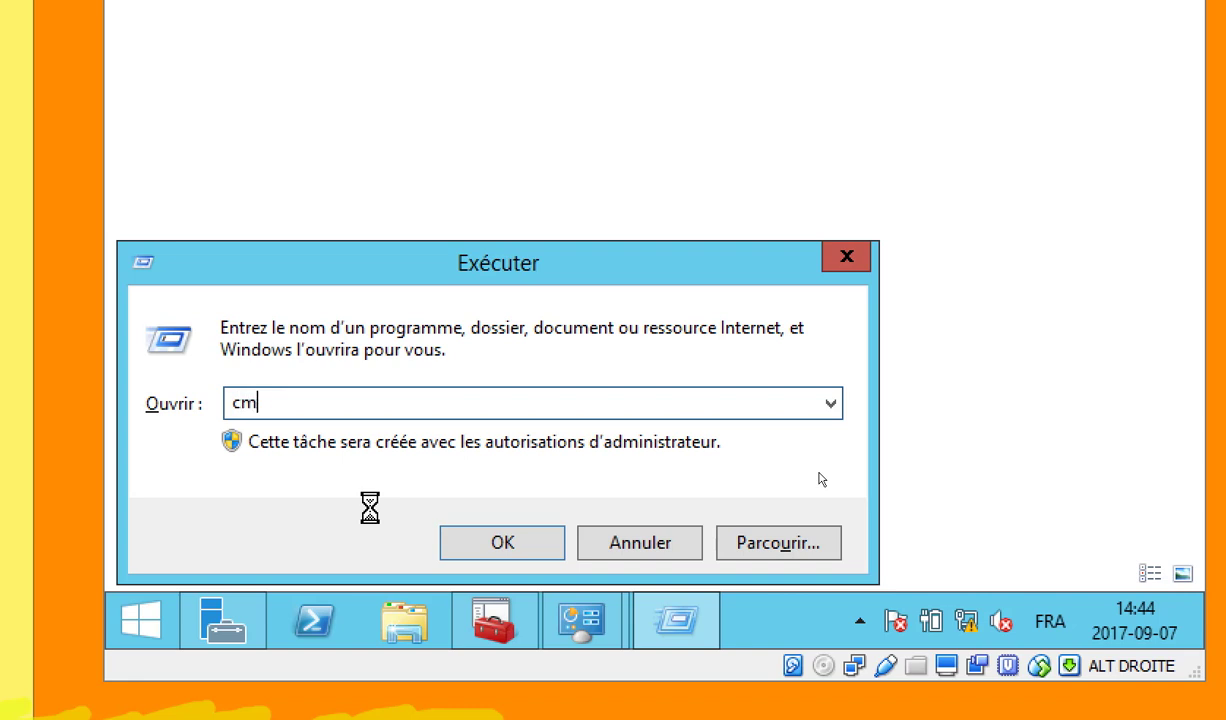
key("Return")
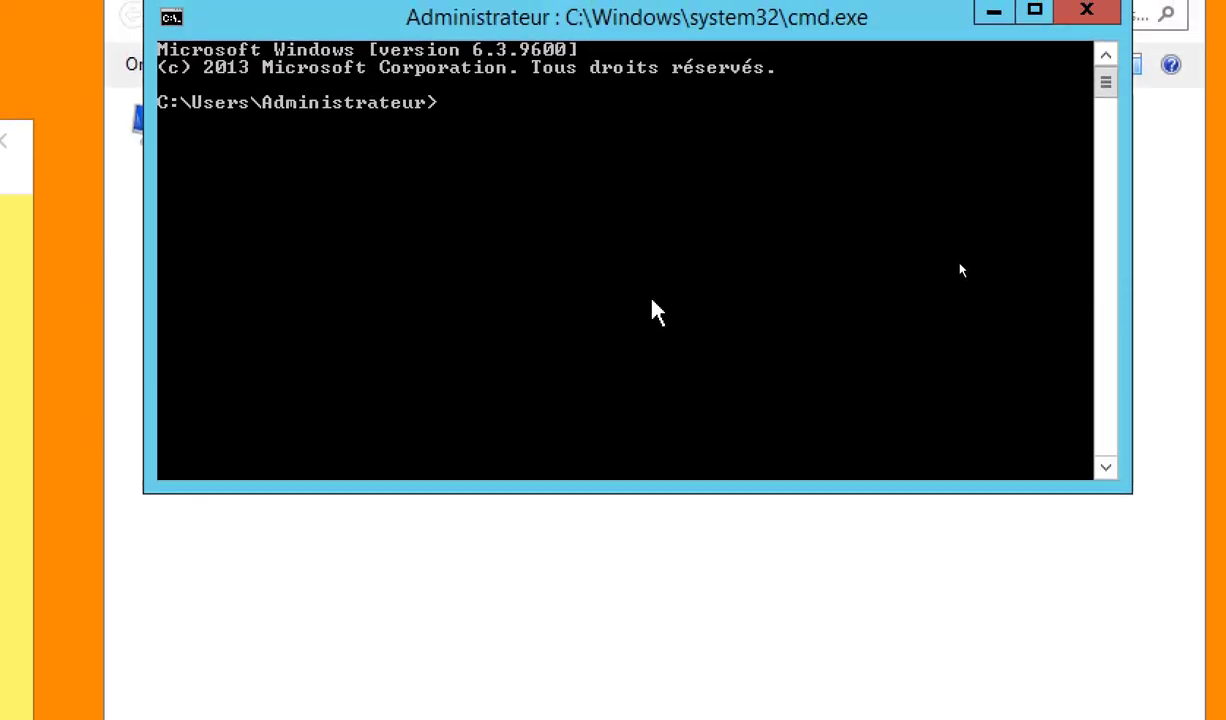
type("ping 10.1.1.1")
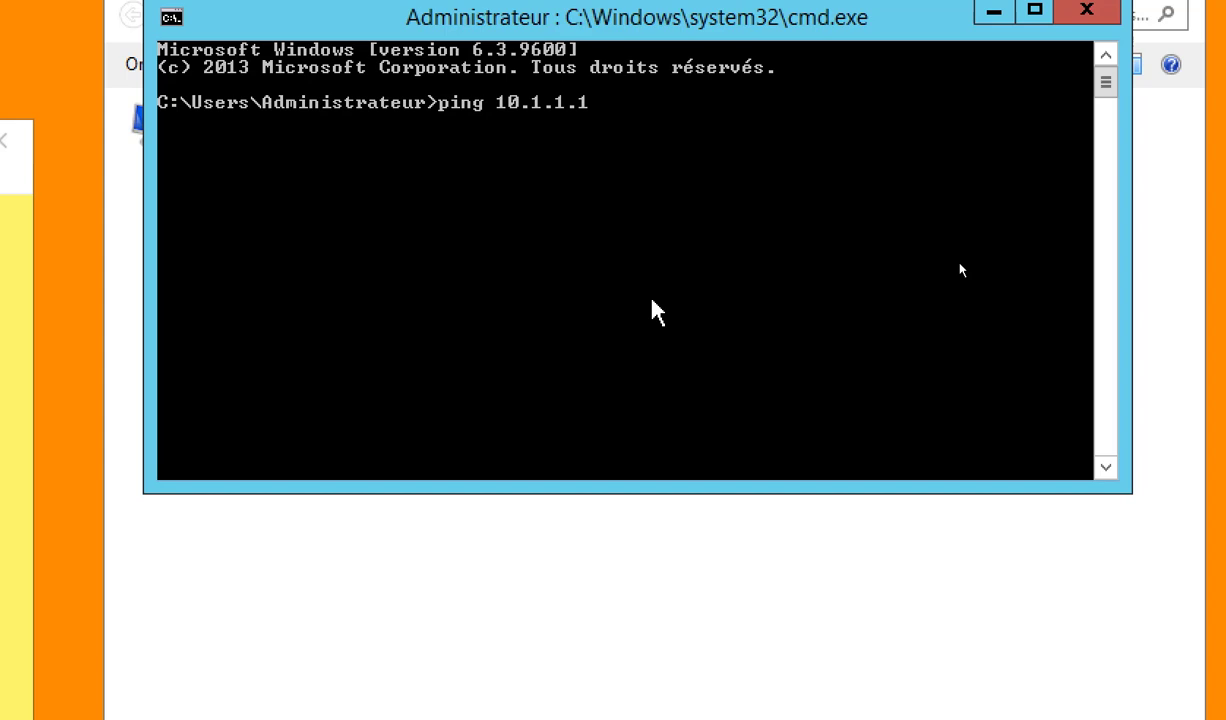
key("Return")
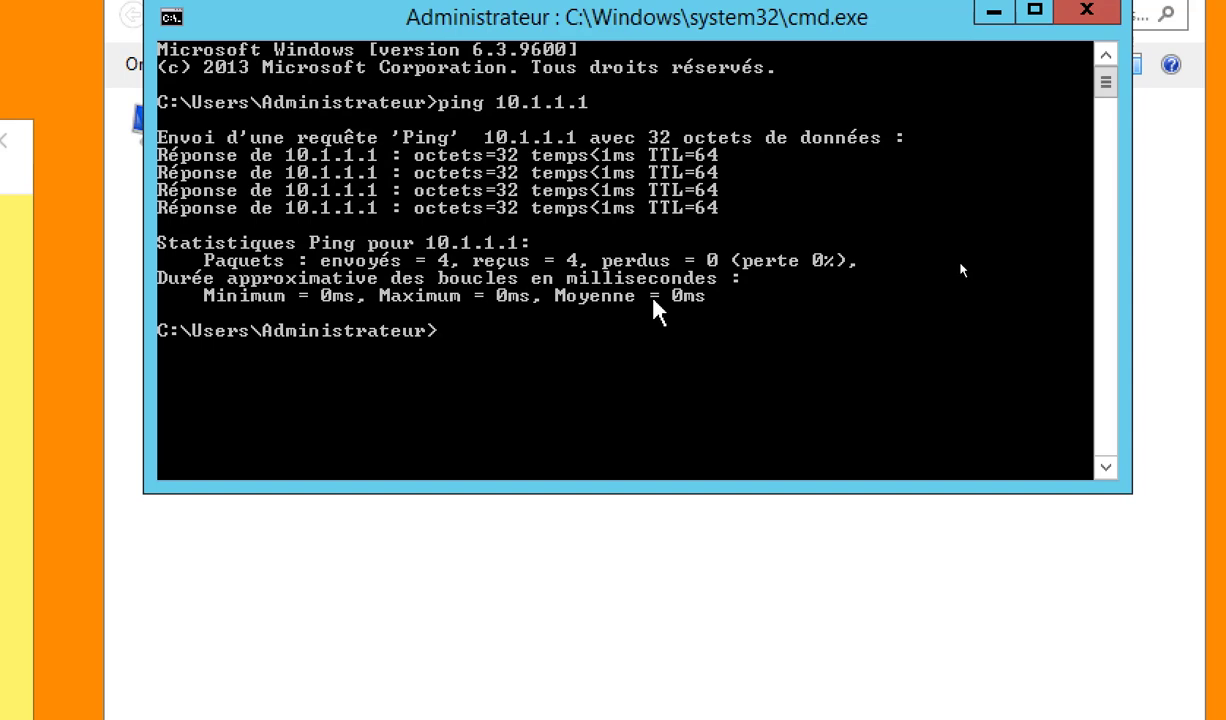
- Set the default gateway of the server's Ethernet connection to 10.1.1.1 in its TCP/IPv4 properties and close the properties
left_click(548, 598)
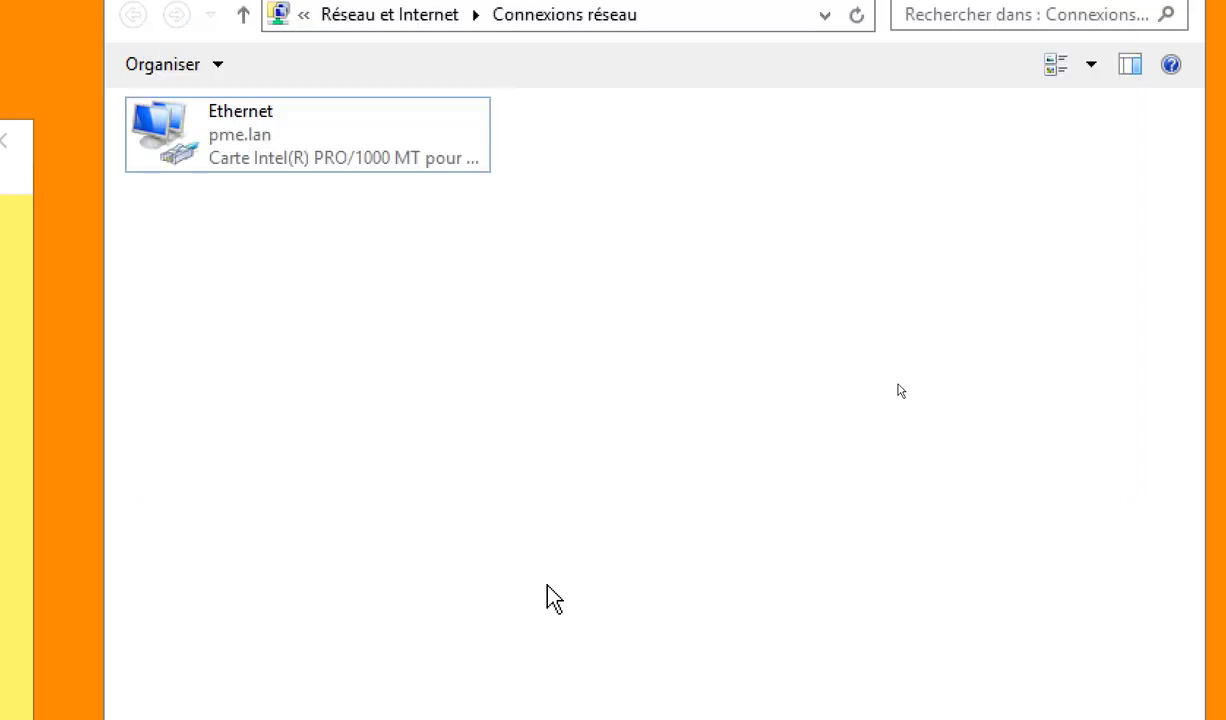
left_click(228, 136)
right_click(228, 135)
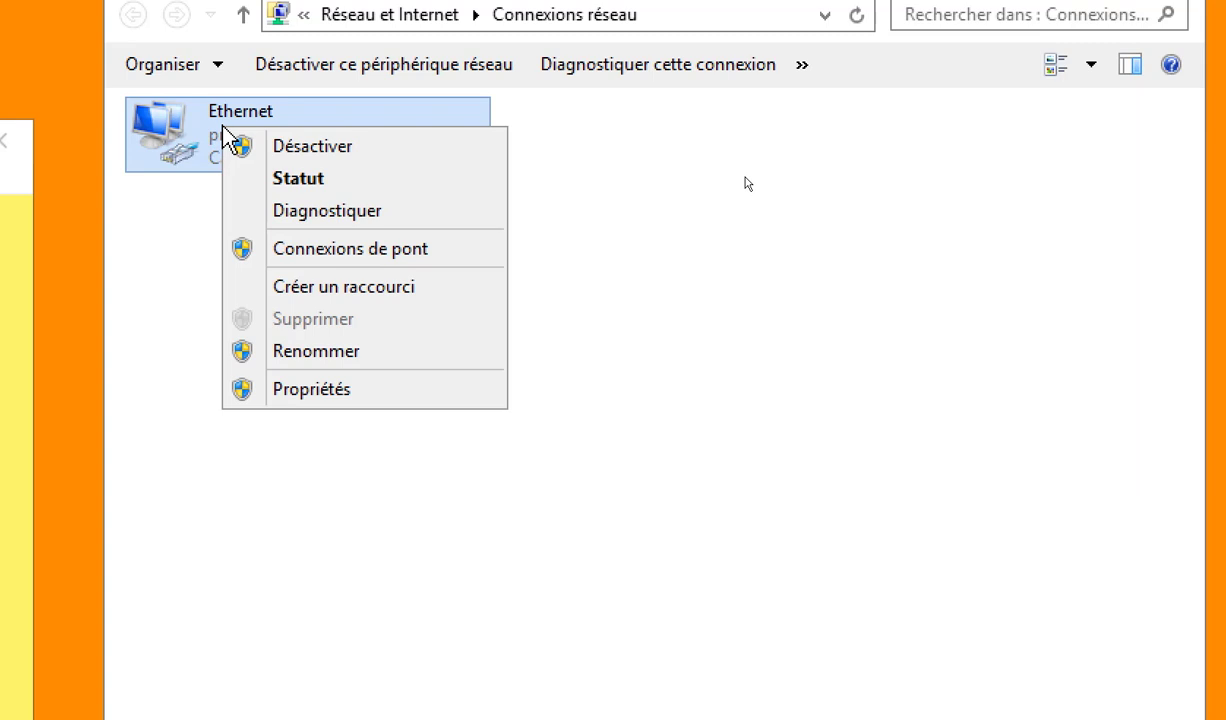
left_click(345, 389)
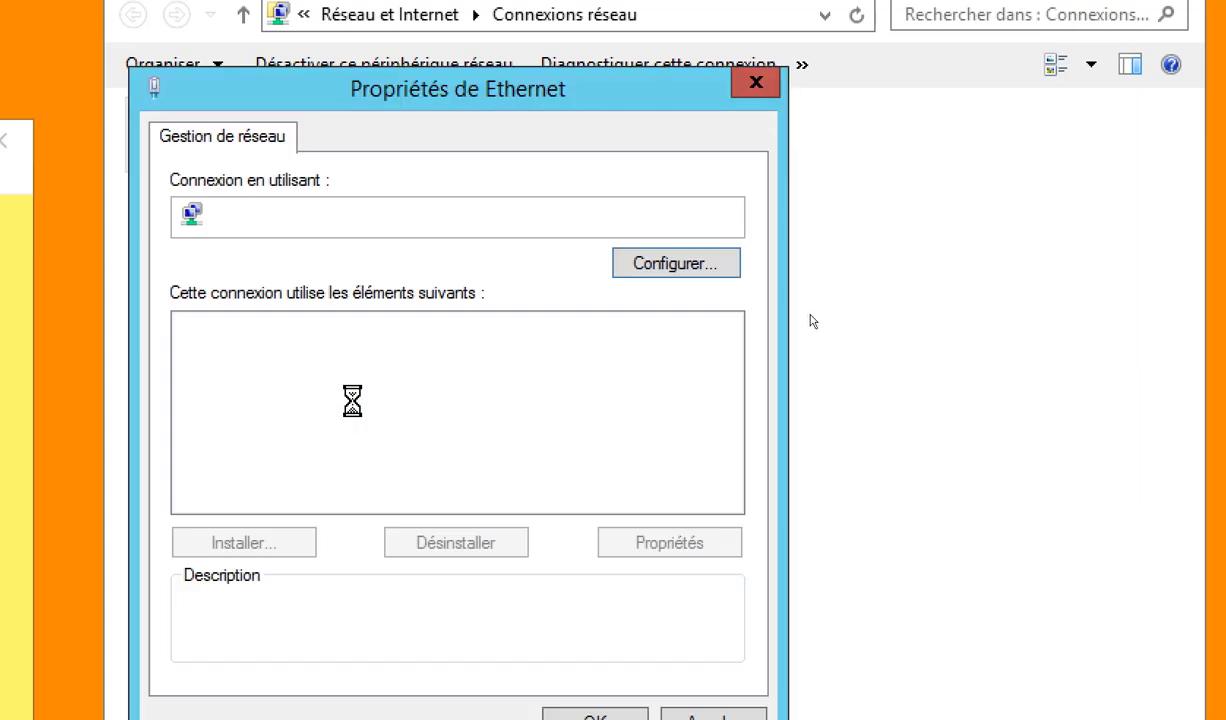
left_click(349, 494)
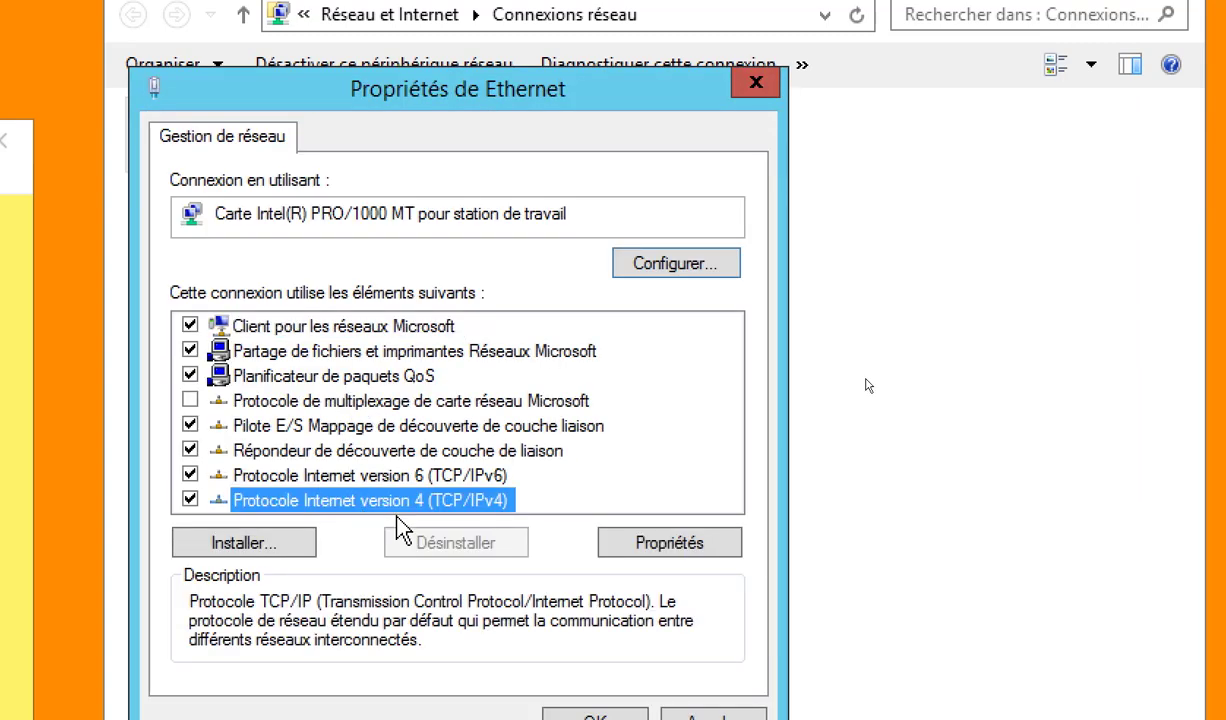
left_click(668, 541)
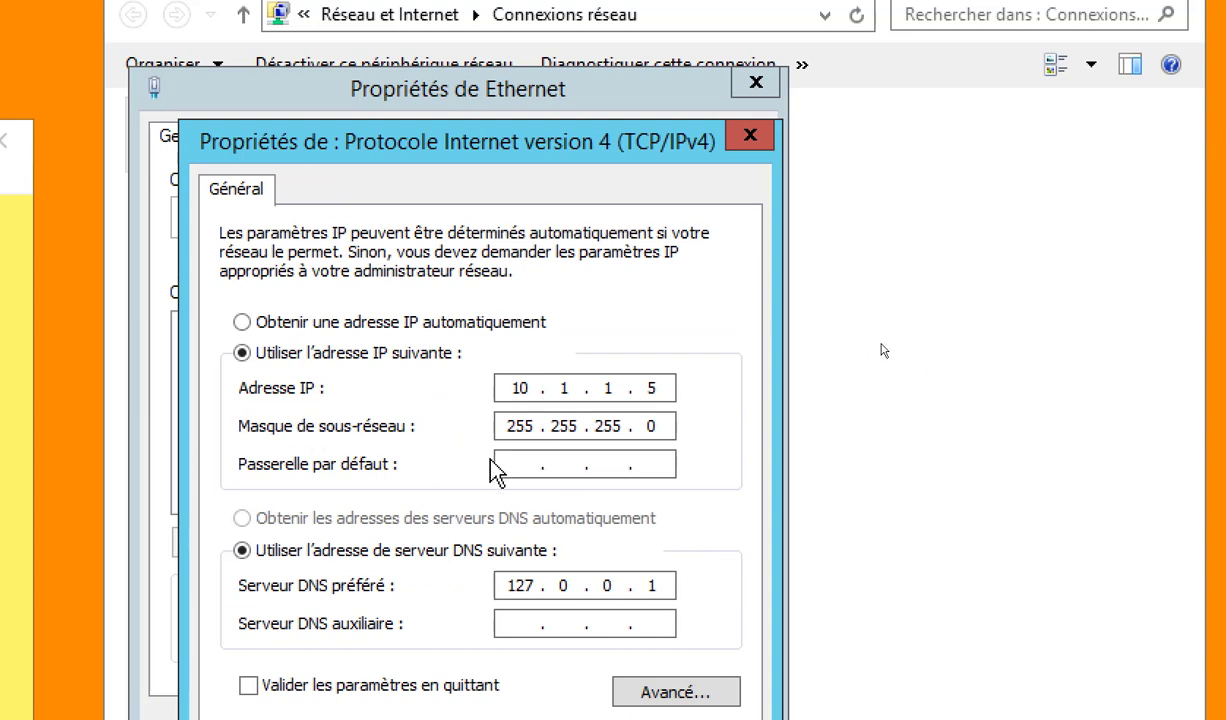
left_click(520, 463)
type("10.1.1.1")
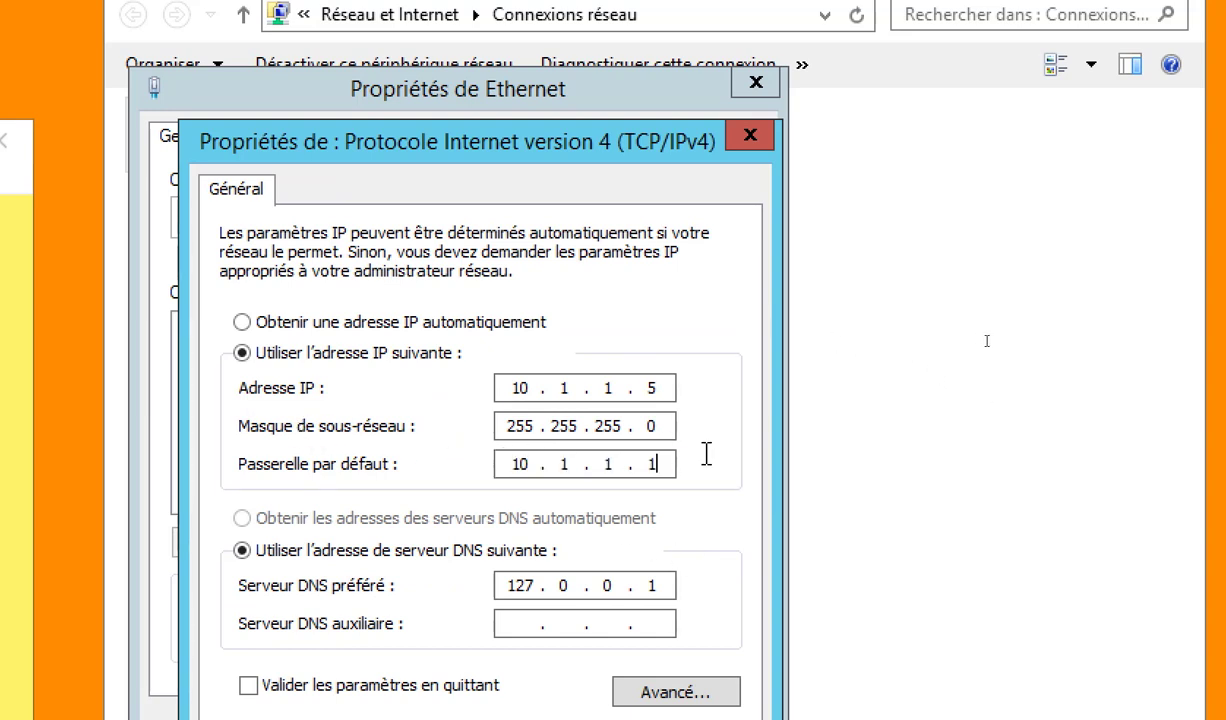
left_click(572, 680)
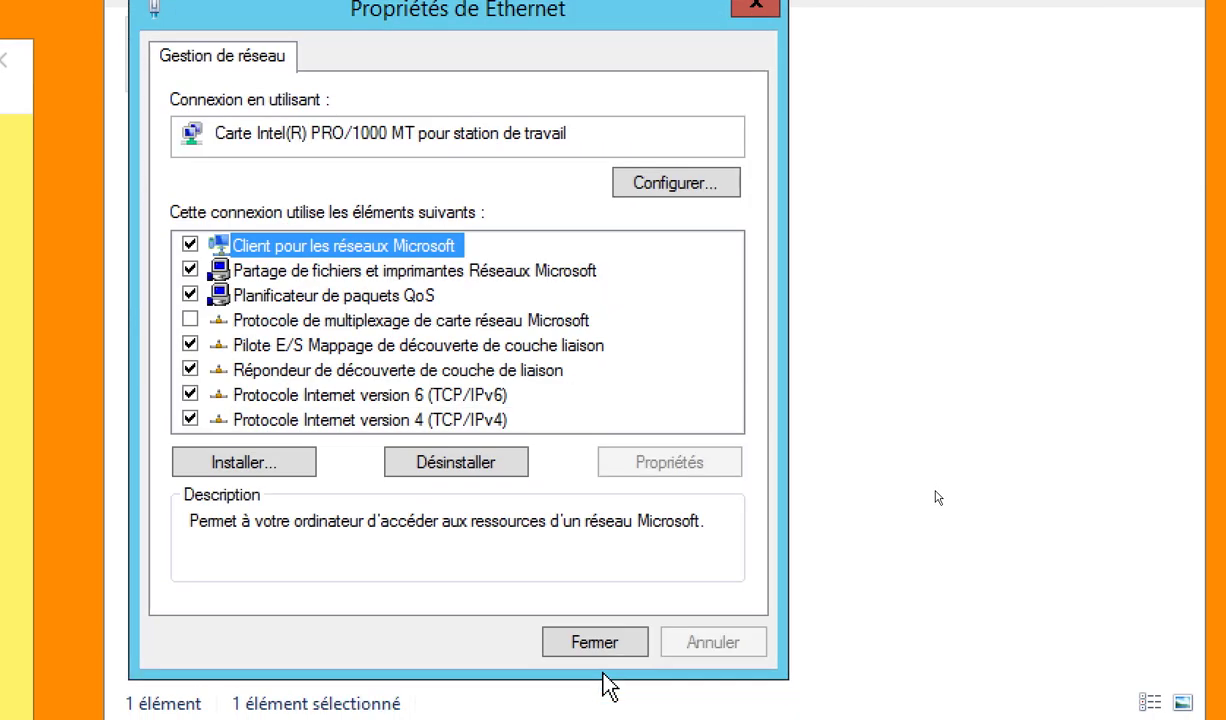
left_click(607, 643)
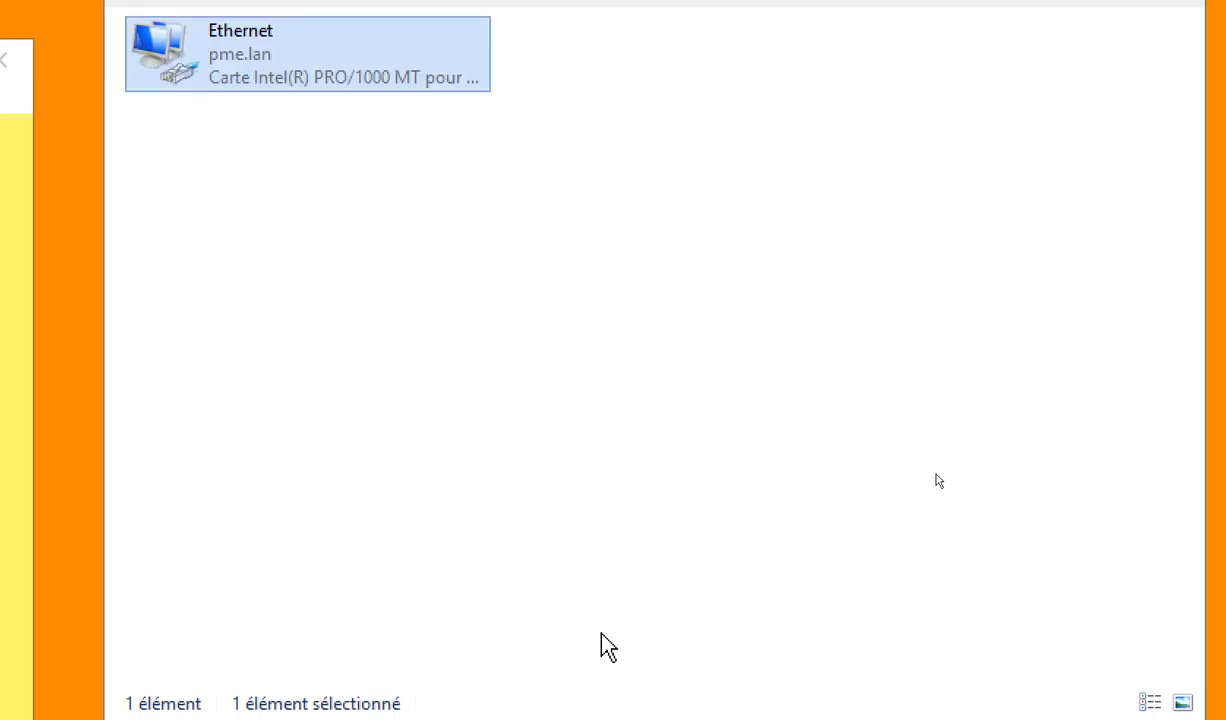
- Test the server's internet access from the command prompt by pinging 8.8.8.8 and yahoo.ca
left_click(676, 666)
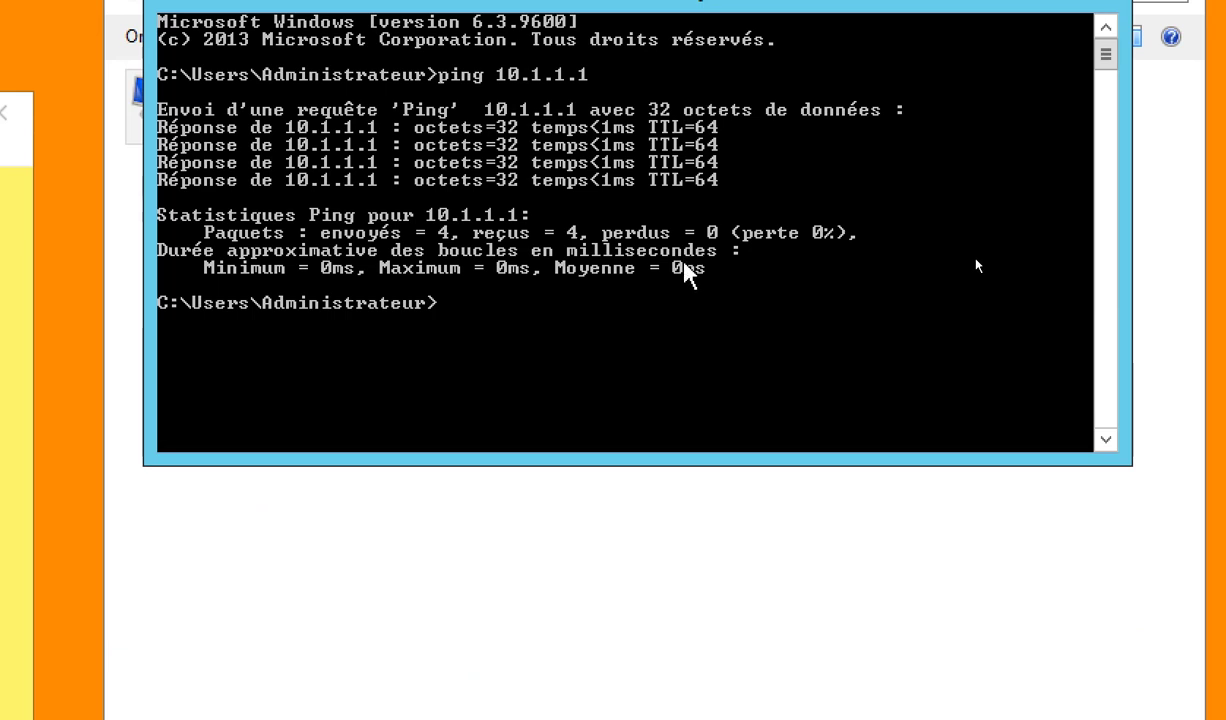
type("ping ")
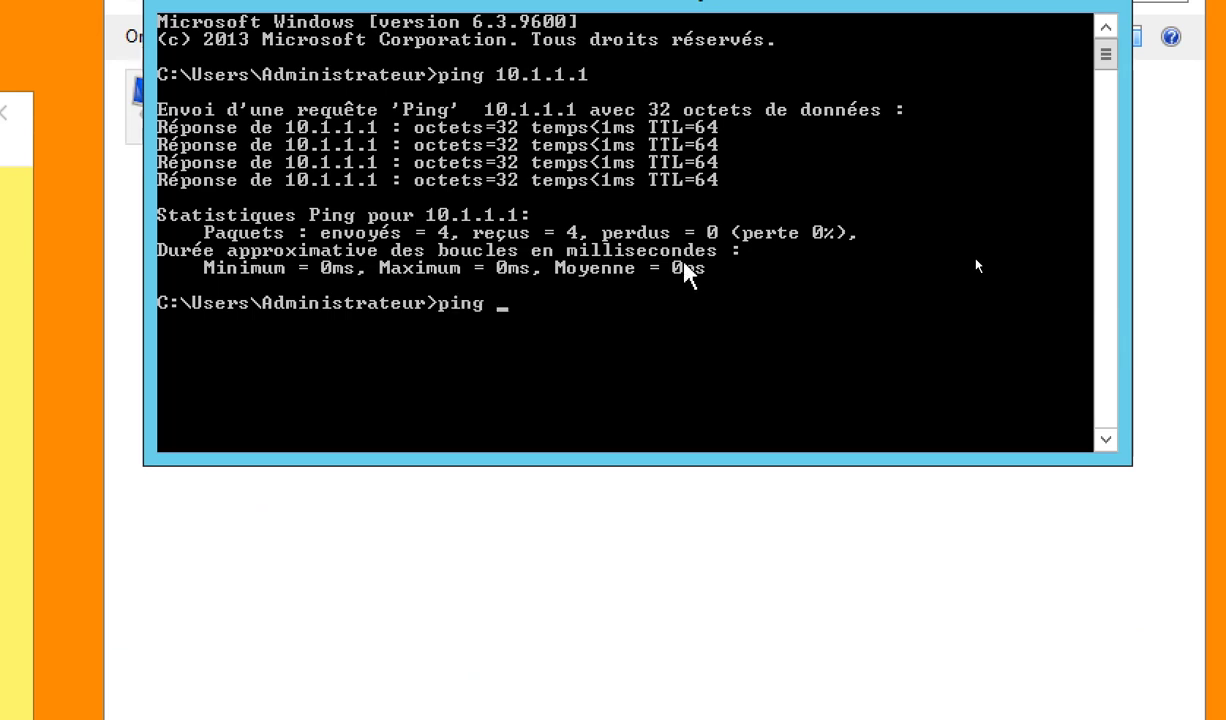
type("8.8.8.8")
key("Return")
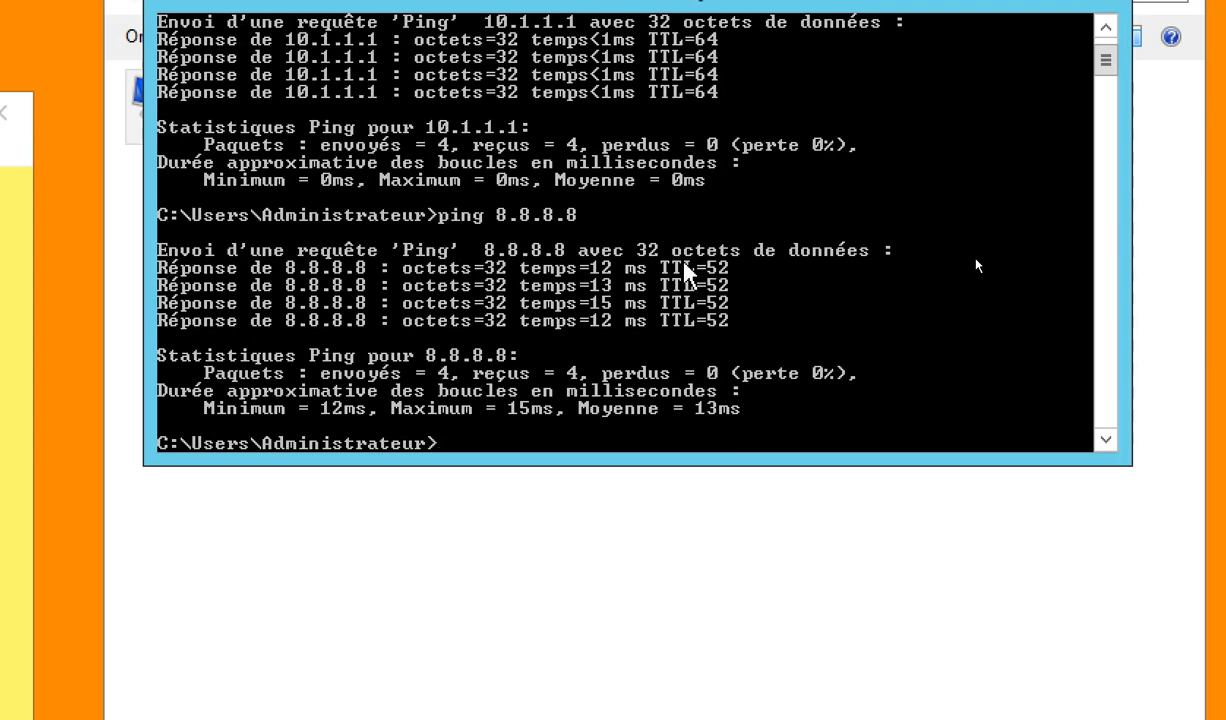
type("ping yahoo.")
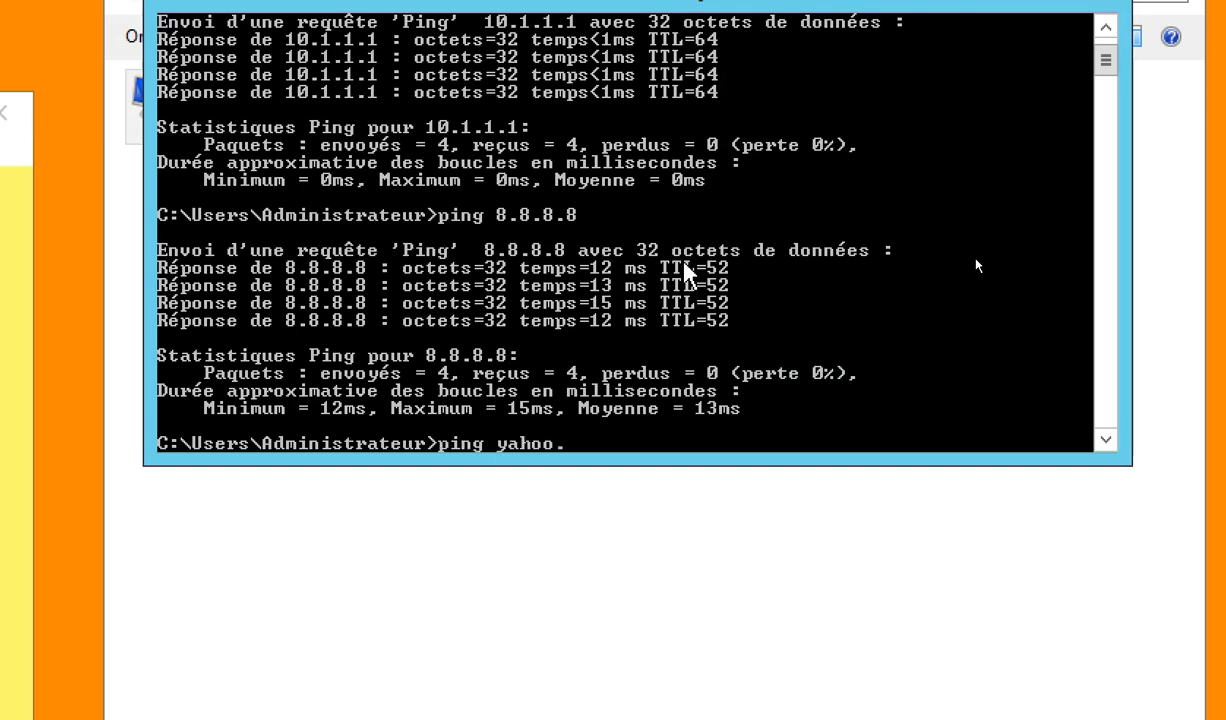
type("ca")
key("Return")
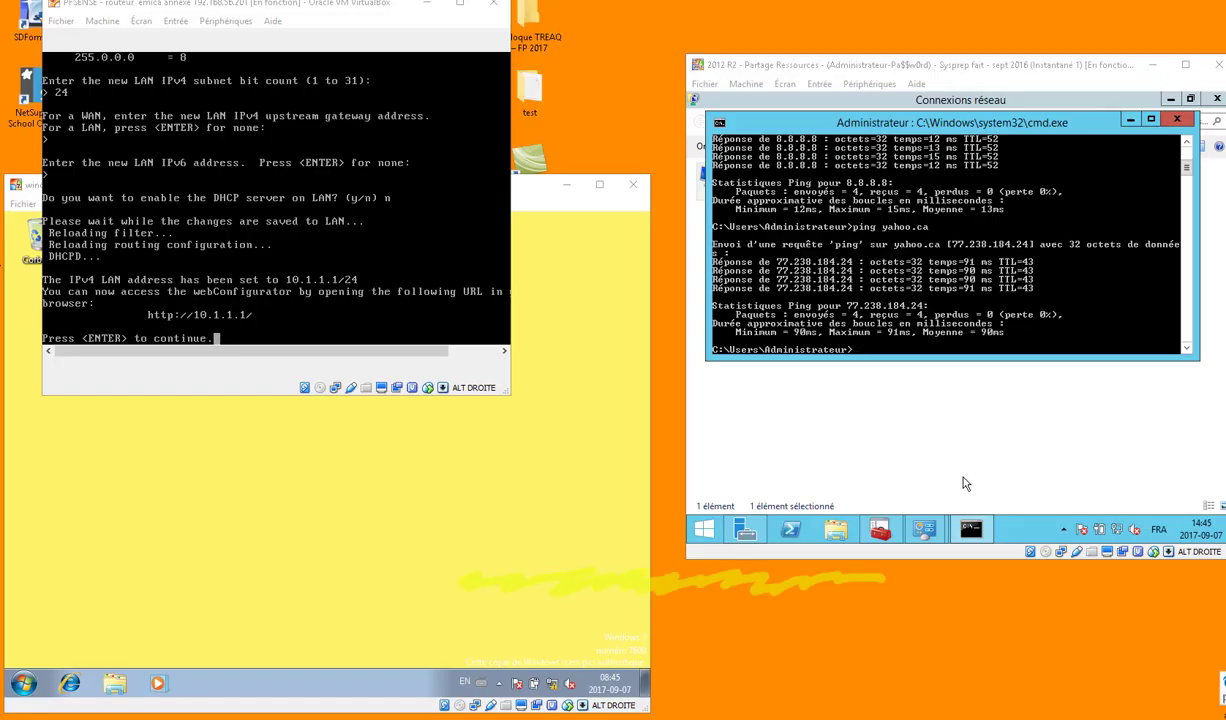
- Open a command prompt on the Windows 7 machine, run ipconfig /all and examine the IPv4, gateway, DHCP and DNS settings of the internal adapter
left_click(490, 522)
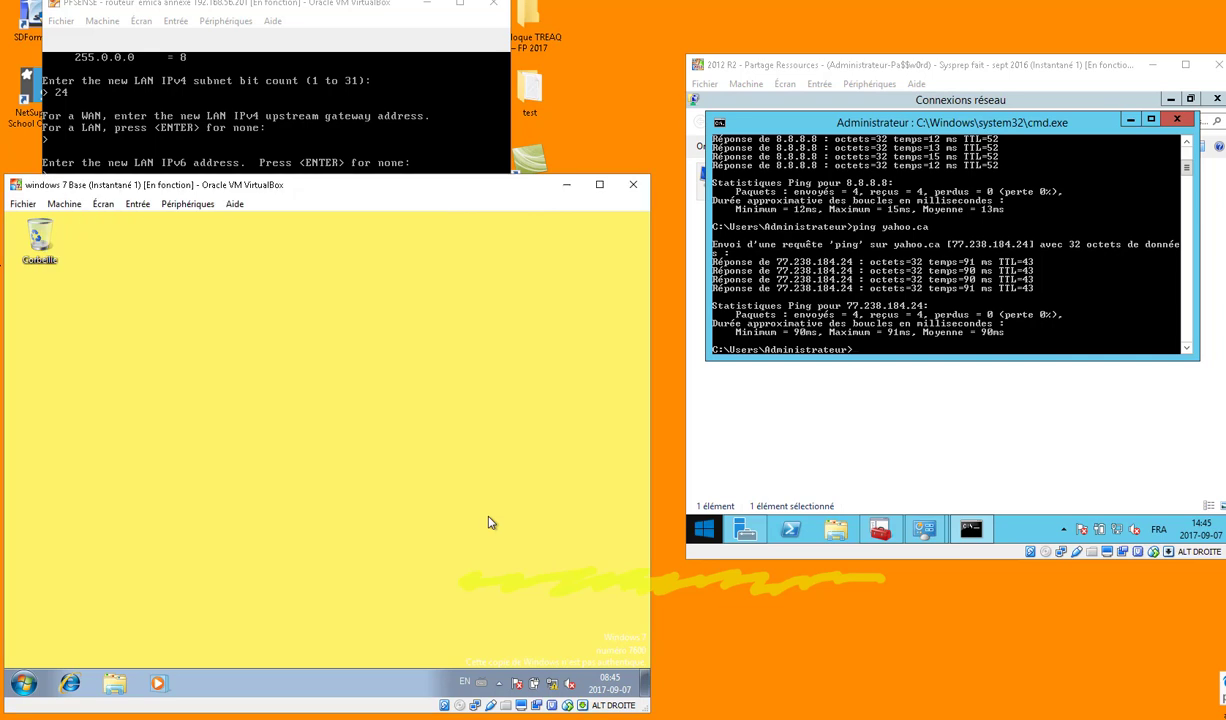
key("super+r")
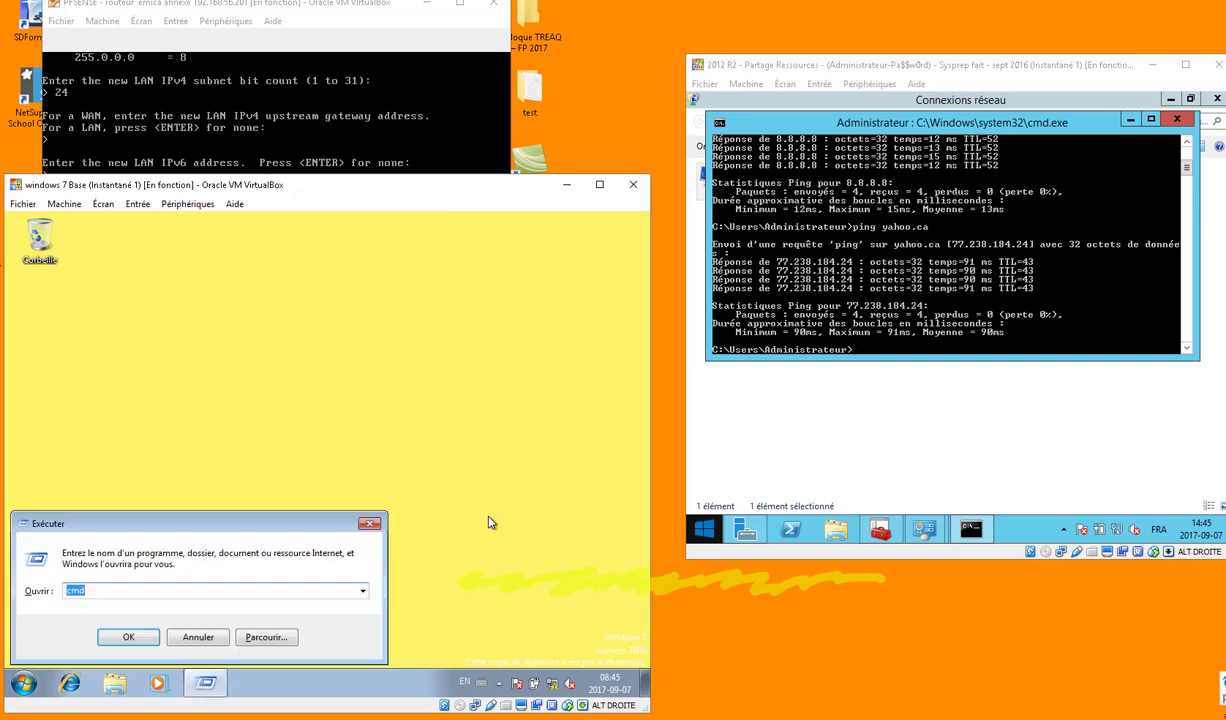
key("Return")
type("ipconfu")
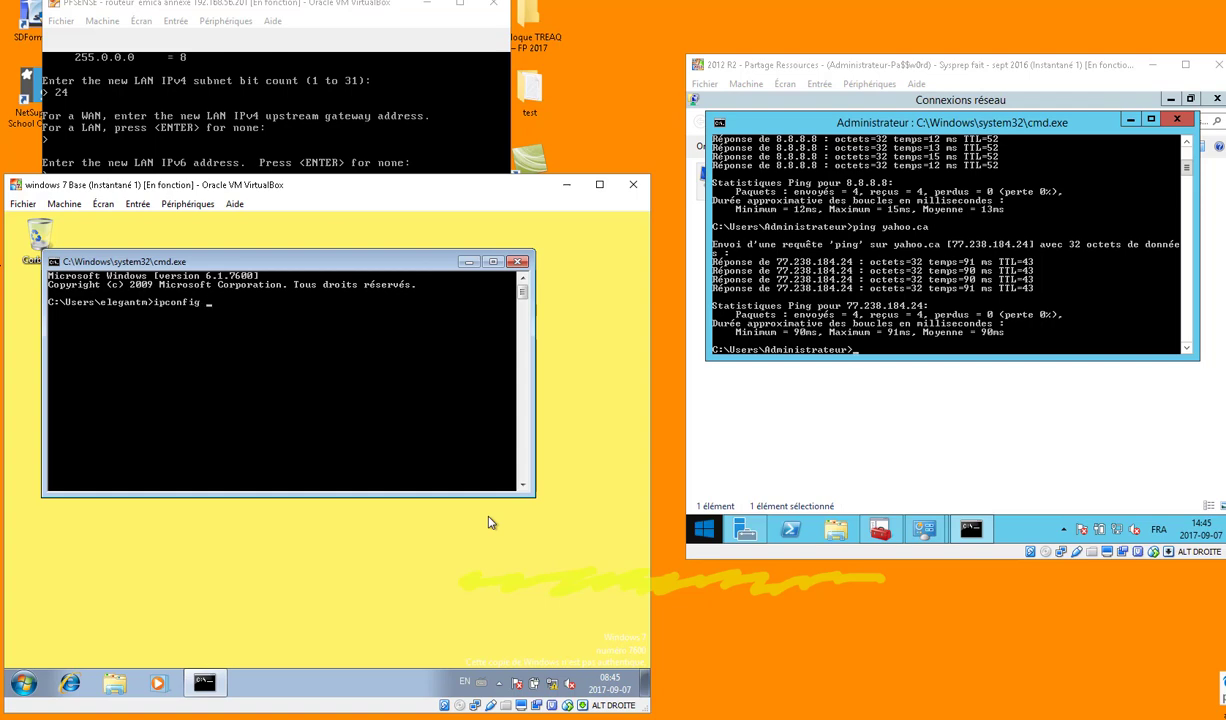
key("Return")
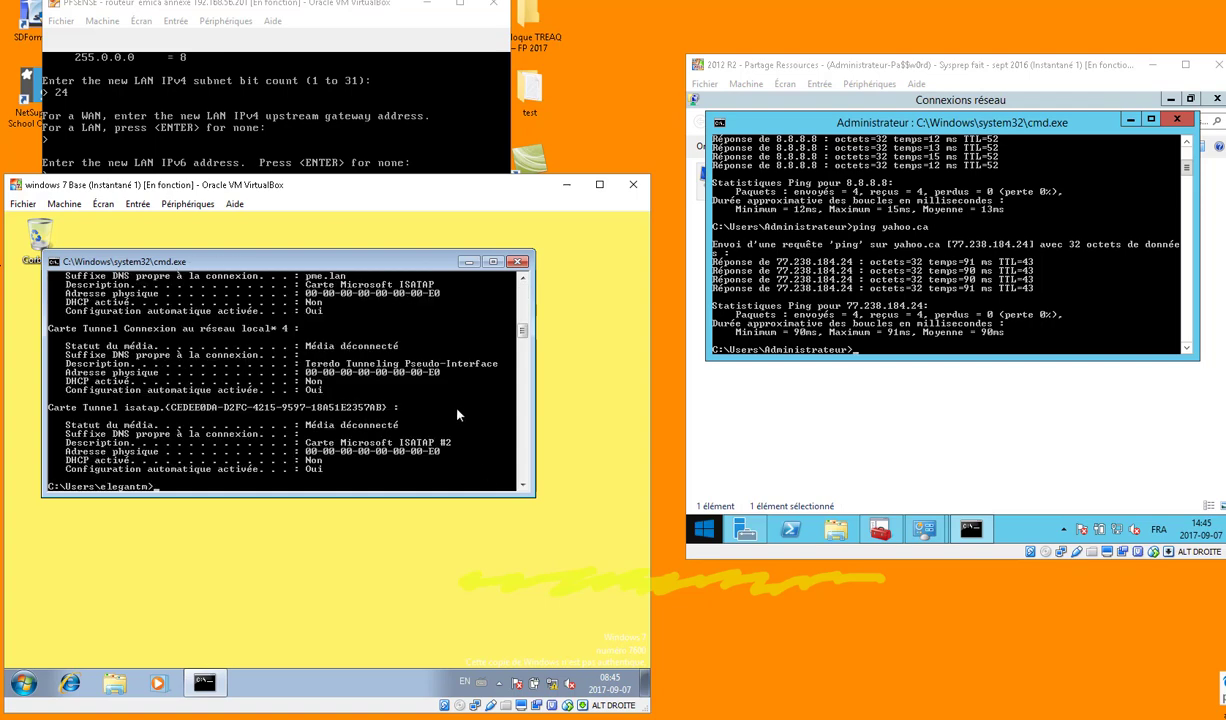
scroll(456, 414, "up", 7)
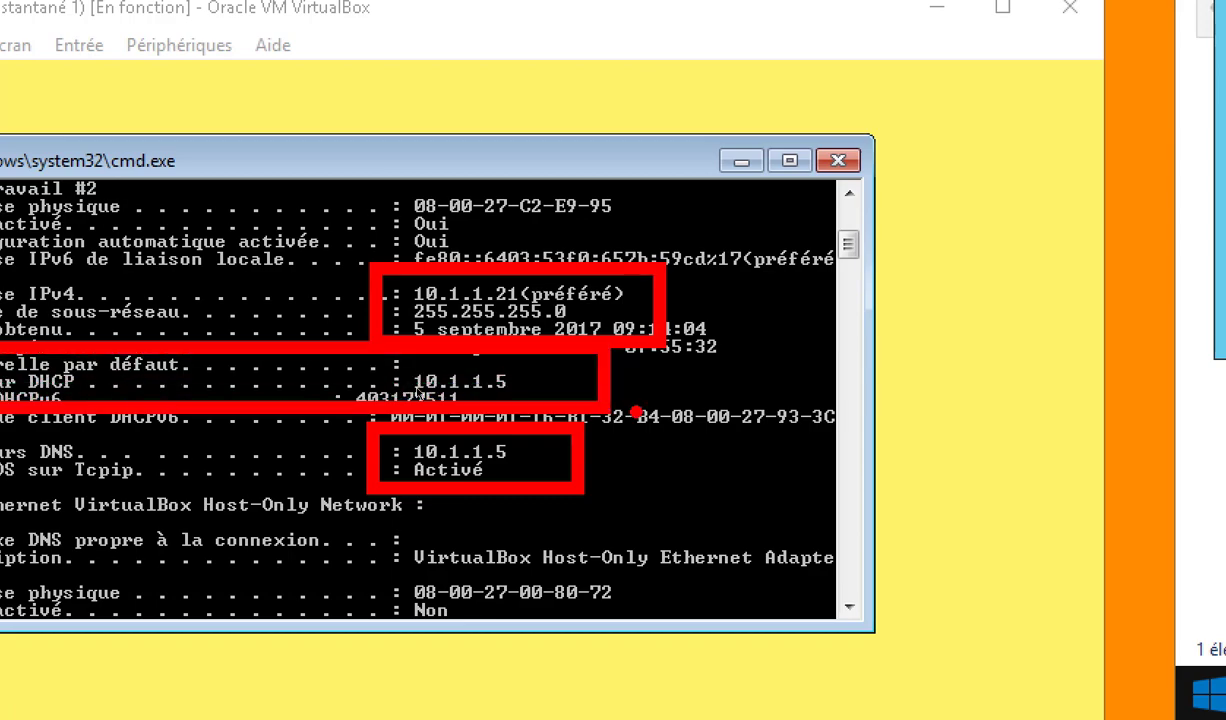
key("Escape")
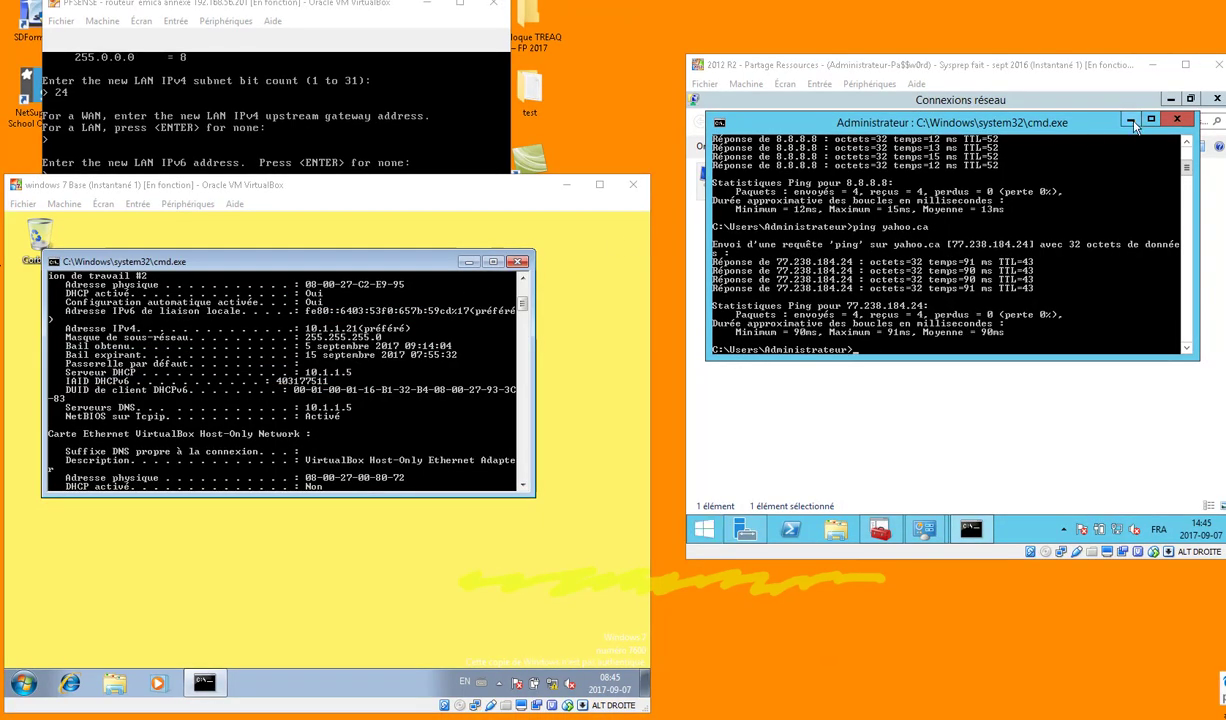
- Close the command prompt and the network connection windows on the Windows Server 2012 R2 machine to reach its management console
left_click(1172, 120)
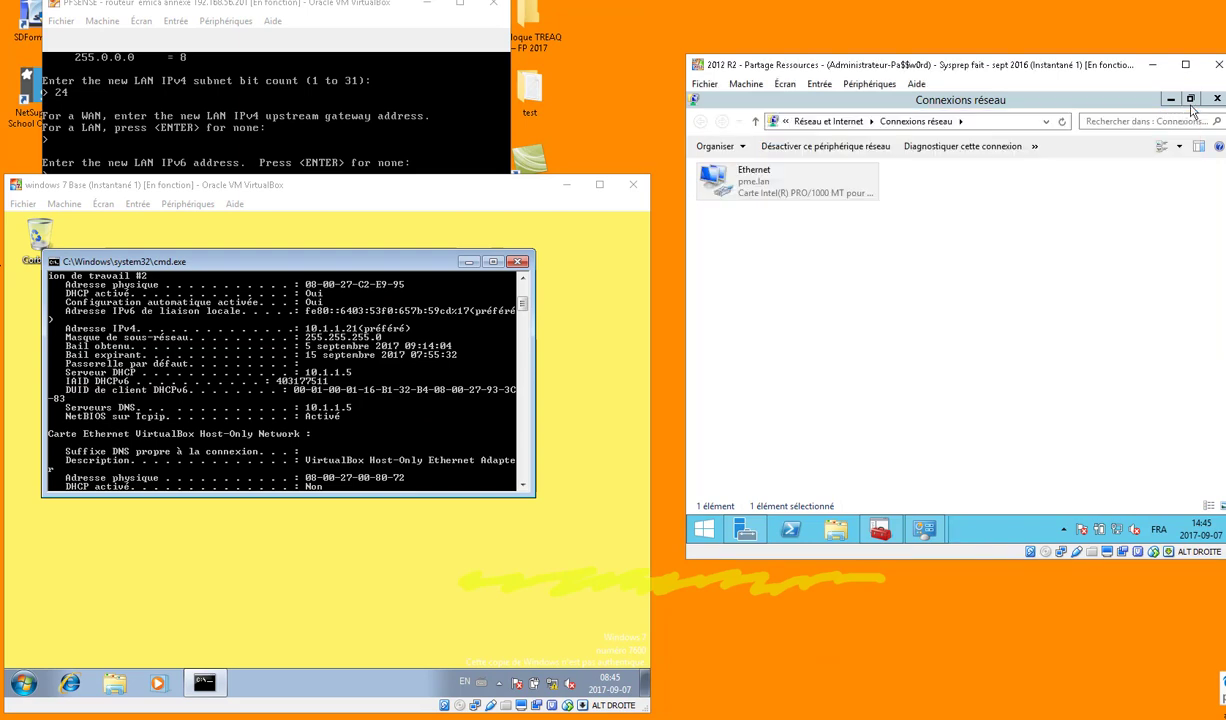
left_click(1213, 100)
left_click(1192, 103)
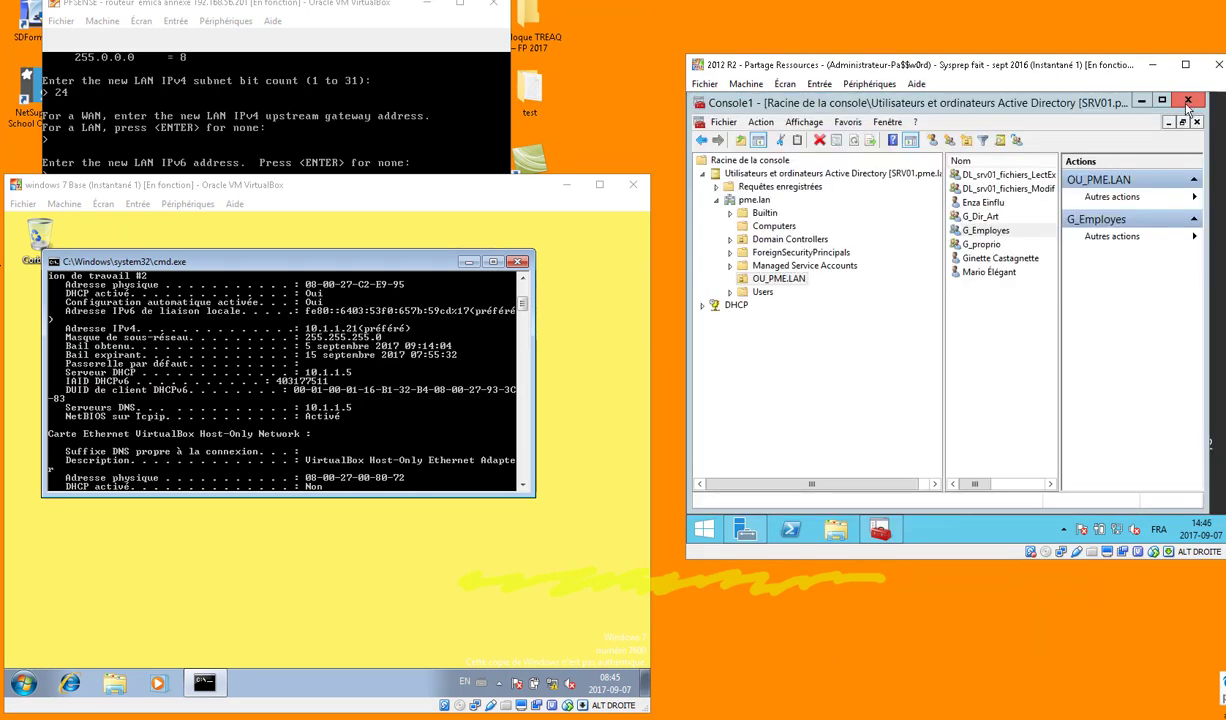
- Show the scope options of the IPv4 scope 10.1.1.0 on DHCP server srv01.pme.lan and widen the options list
left_click(704, 174)
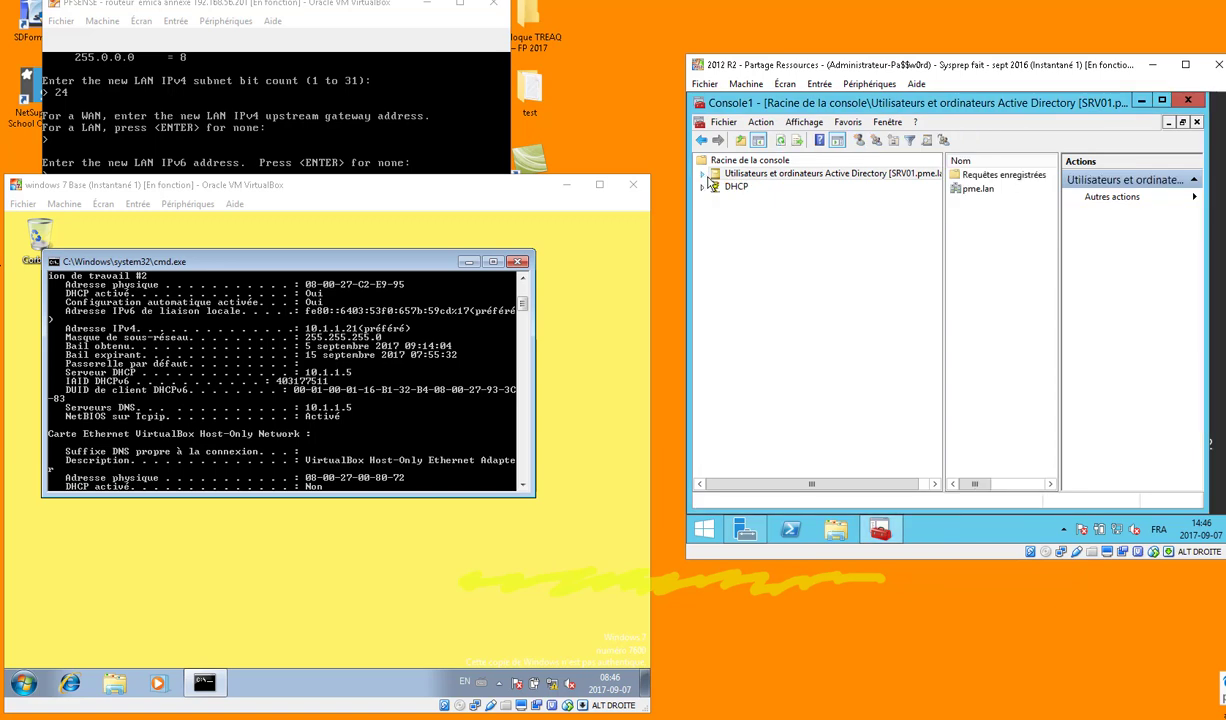
left_click(703, 187)
left_click(737, 188)
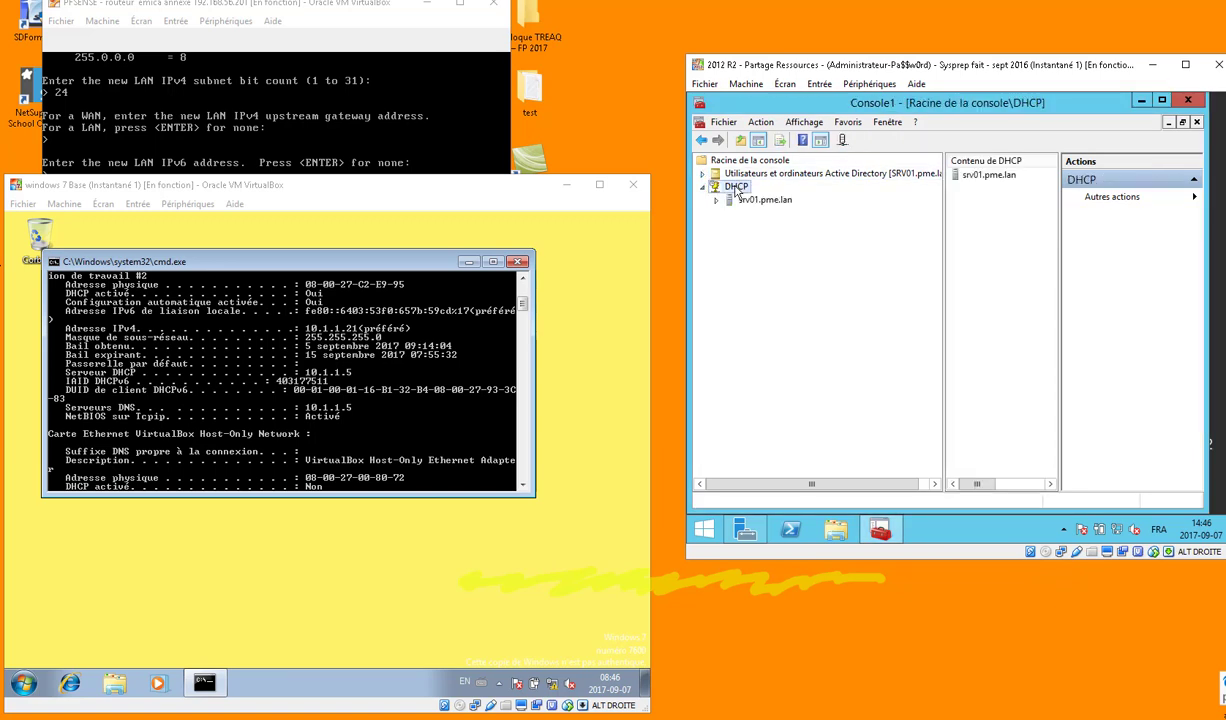
left_click(727, 200)
left_click(731, 213)
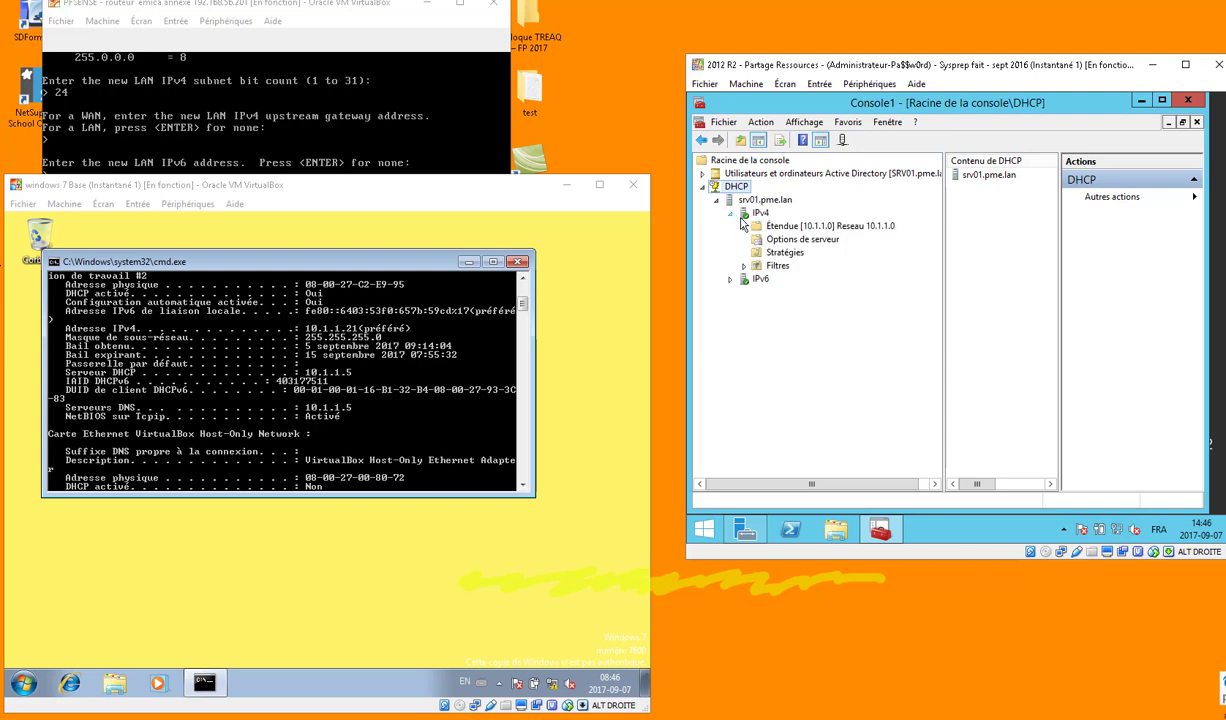
left_click(744, 226)
left_click(799, 227)
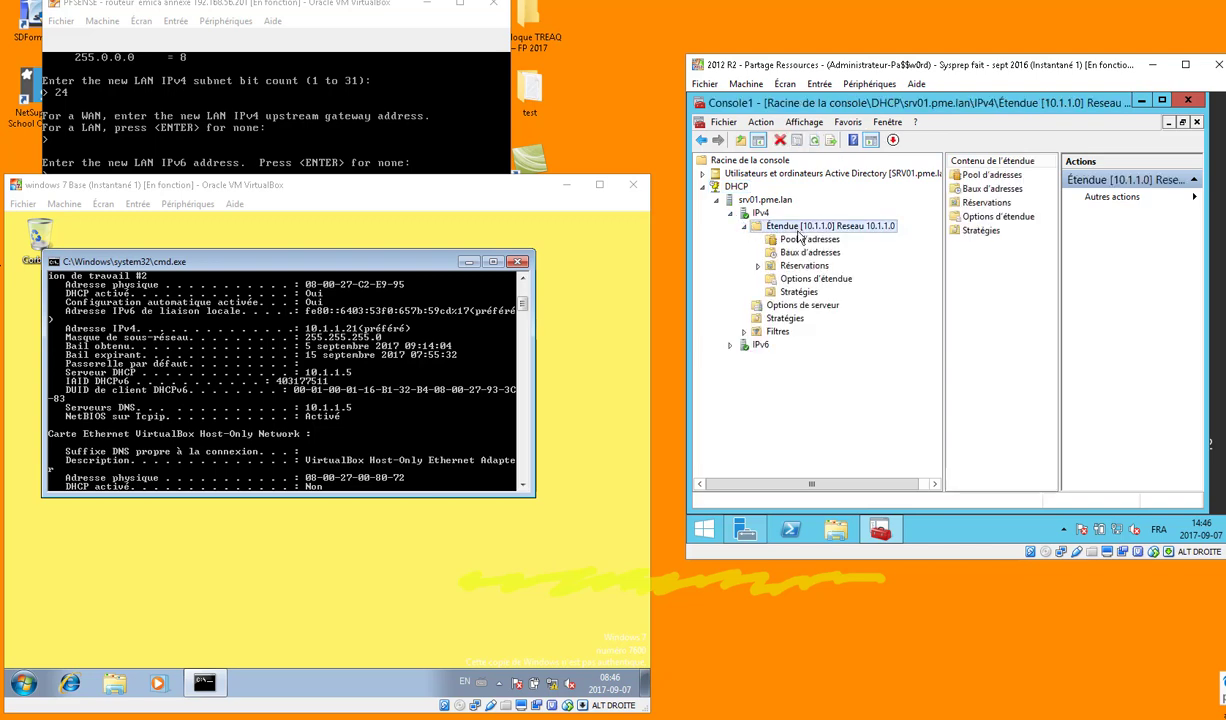
left_click(800, 279)
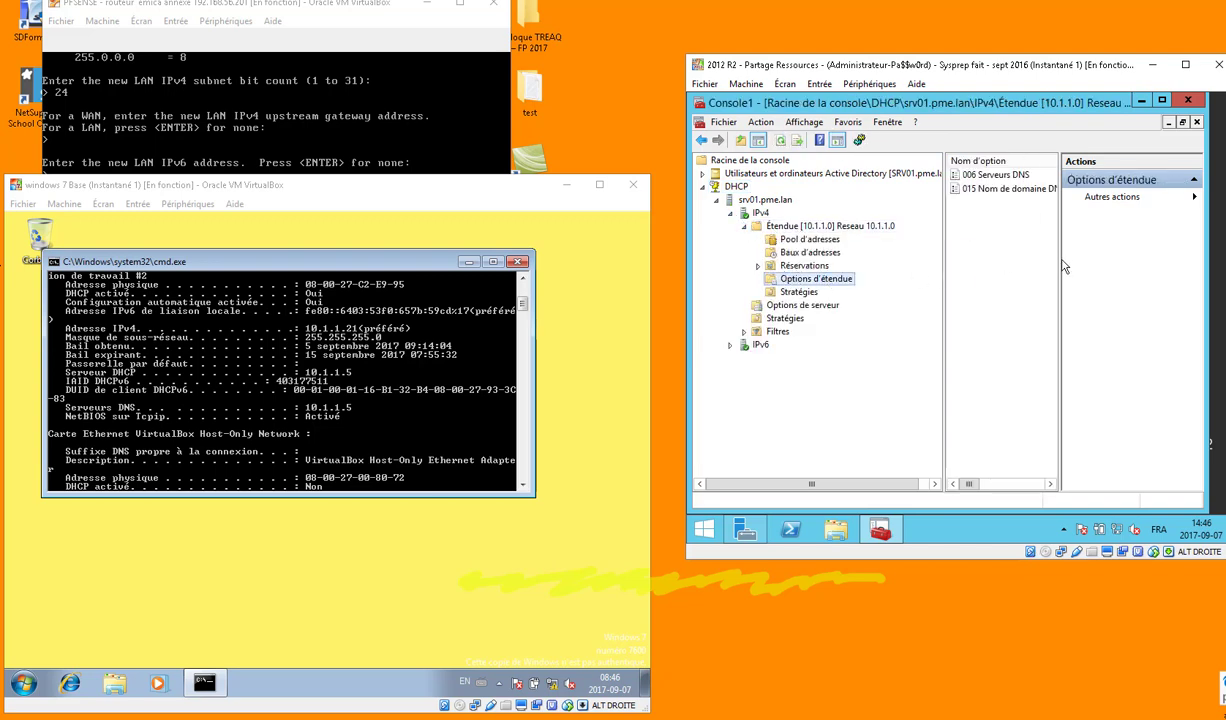
left_click_drag(1016, 255, 1130, 267)
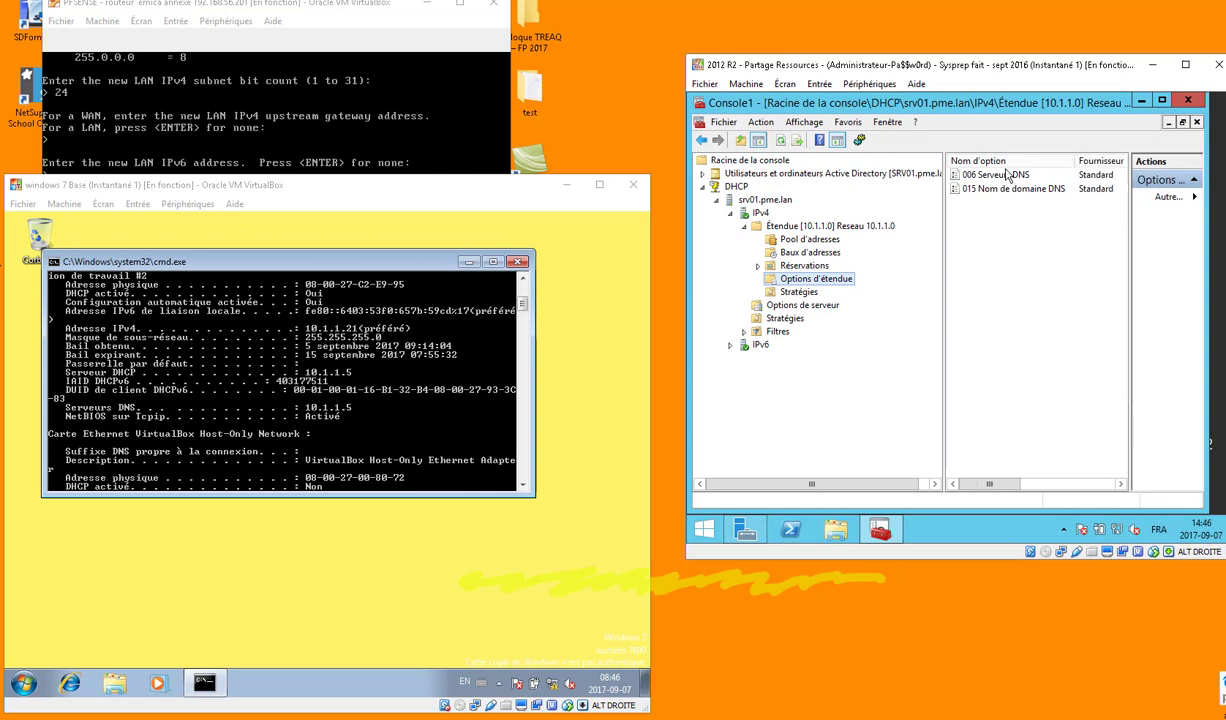
- Open the configuration of the scope options and enable option 003 Routeur
right_click(986, 234)
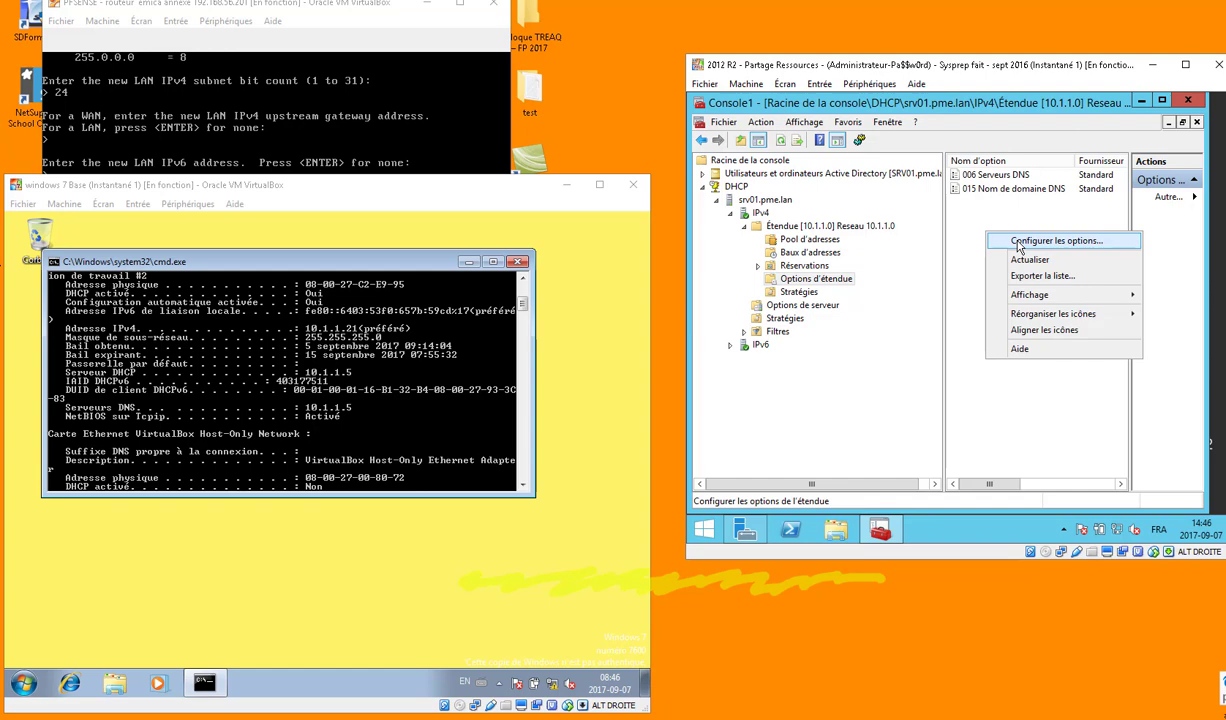
left_click(1019, 243)
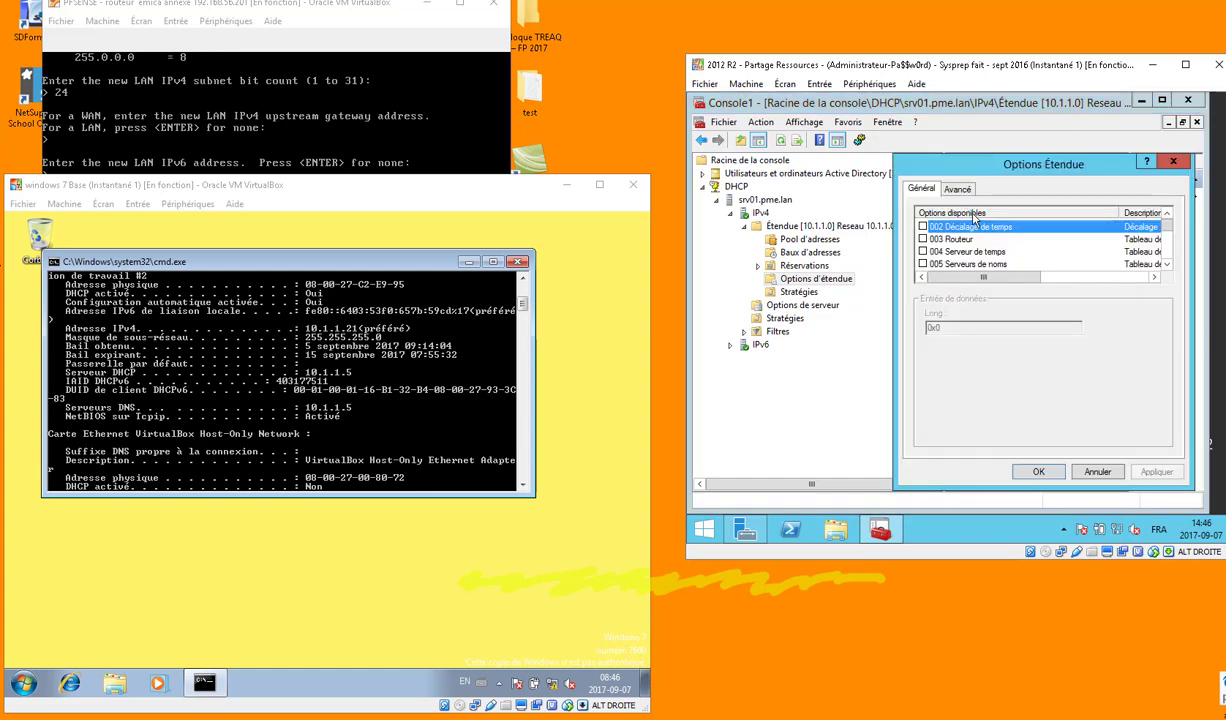
scroll(975, 223, "down", 1)
left_click_drag(1166, 232, 1168, 224)
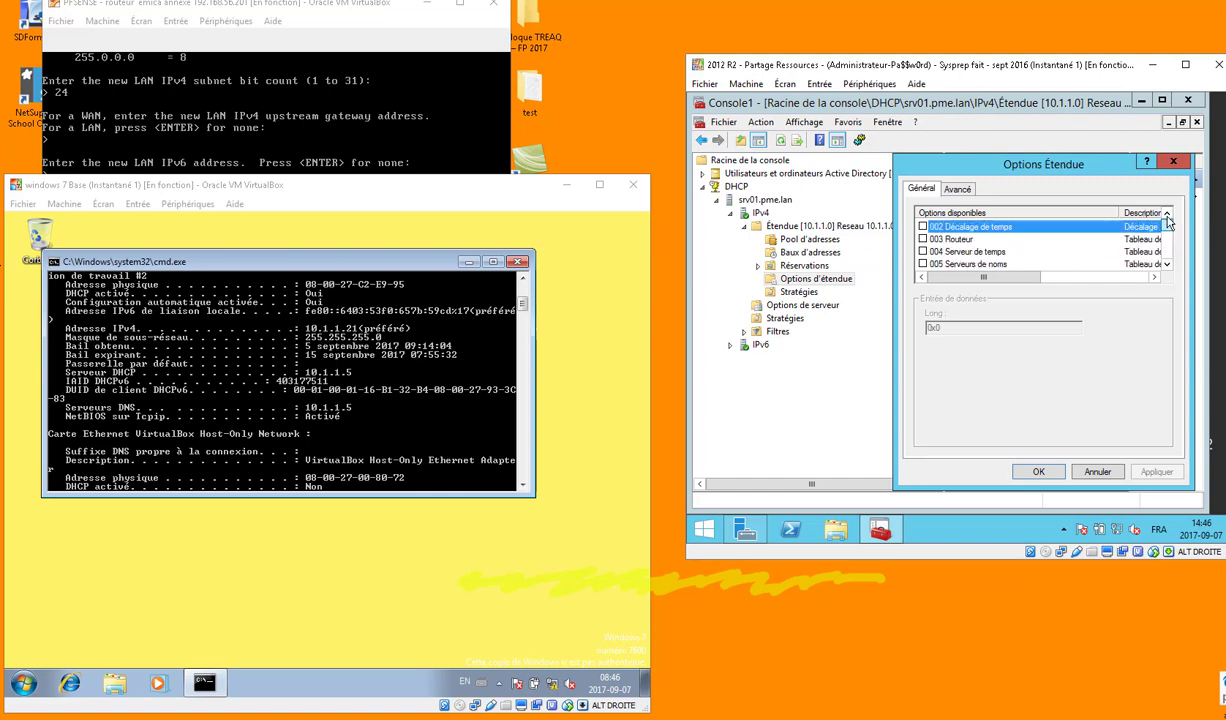
left_click(953, 241)
left_click(922, 241)
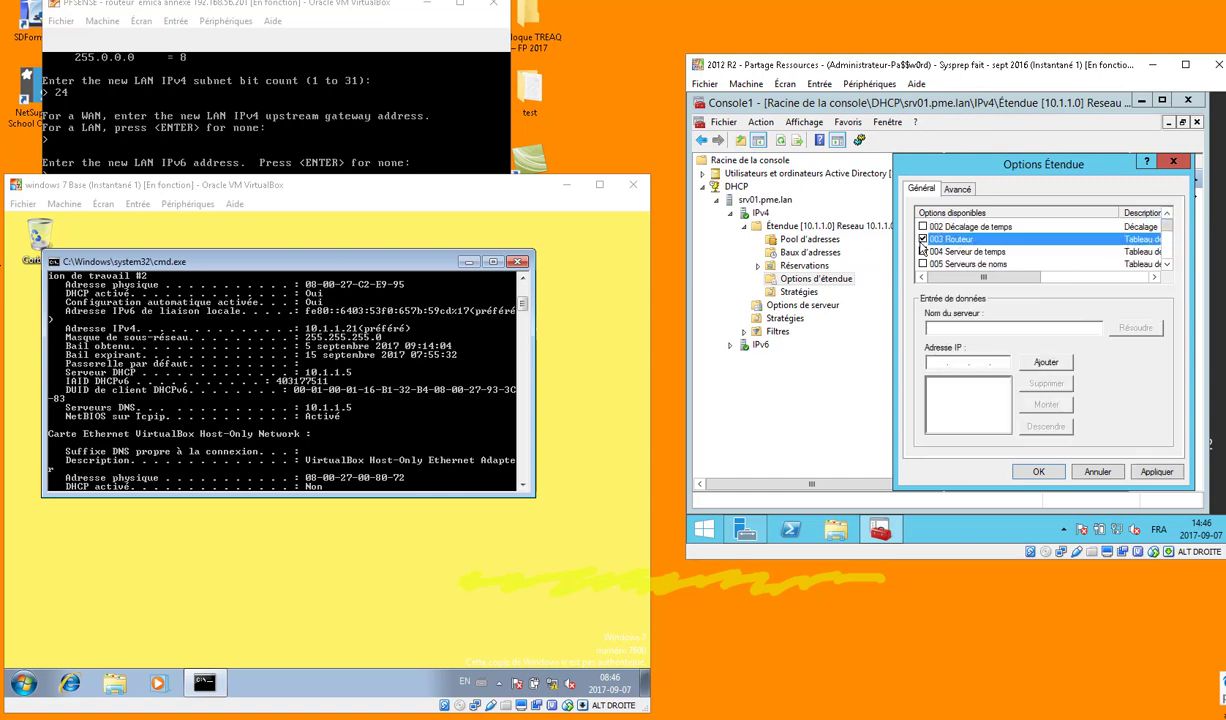
- Add 10.1.1.1 as the router IP address for option 003 and apply the scope options
left_click(961, 329)
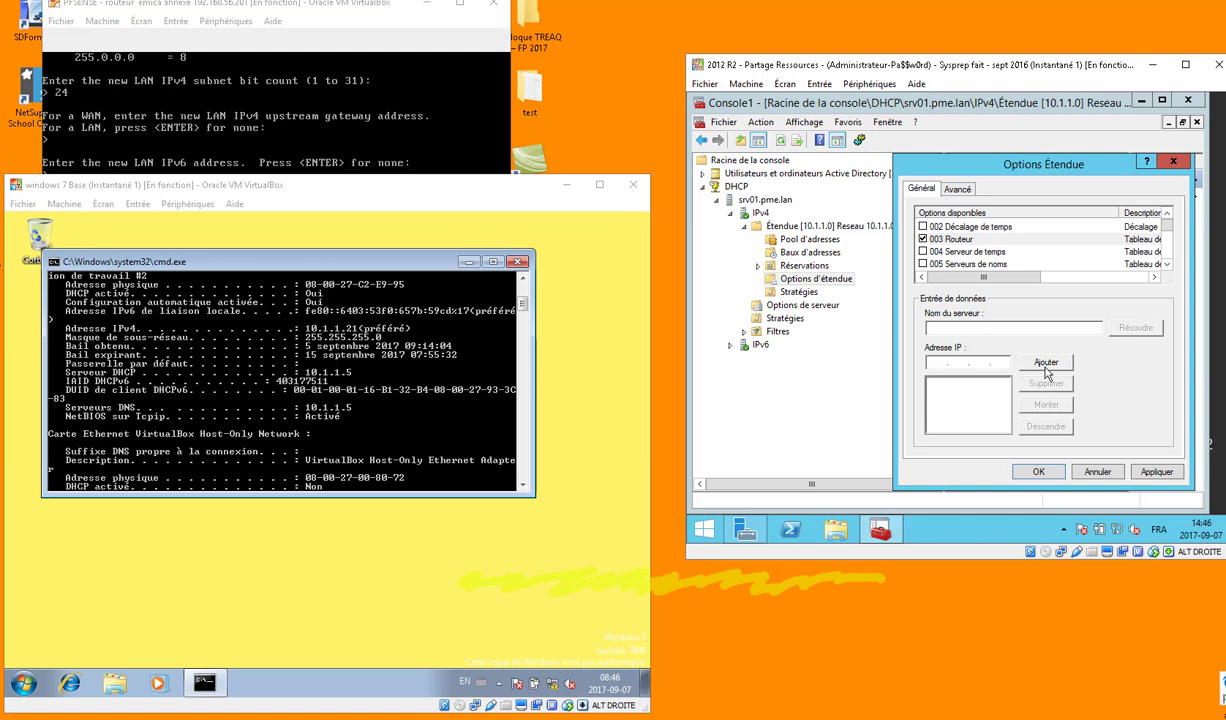
type("1.1.1")
left_click(1040, 364)
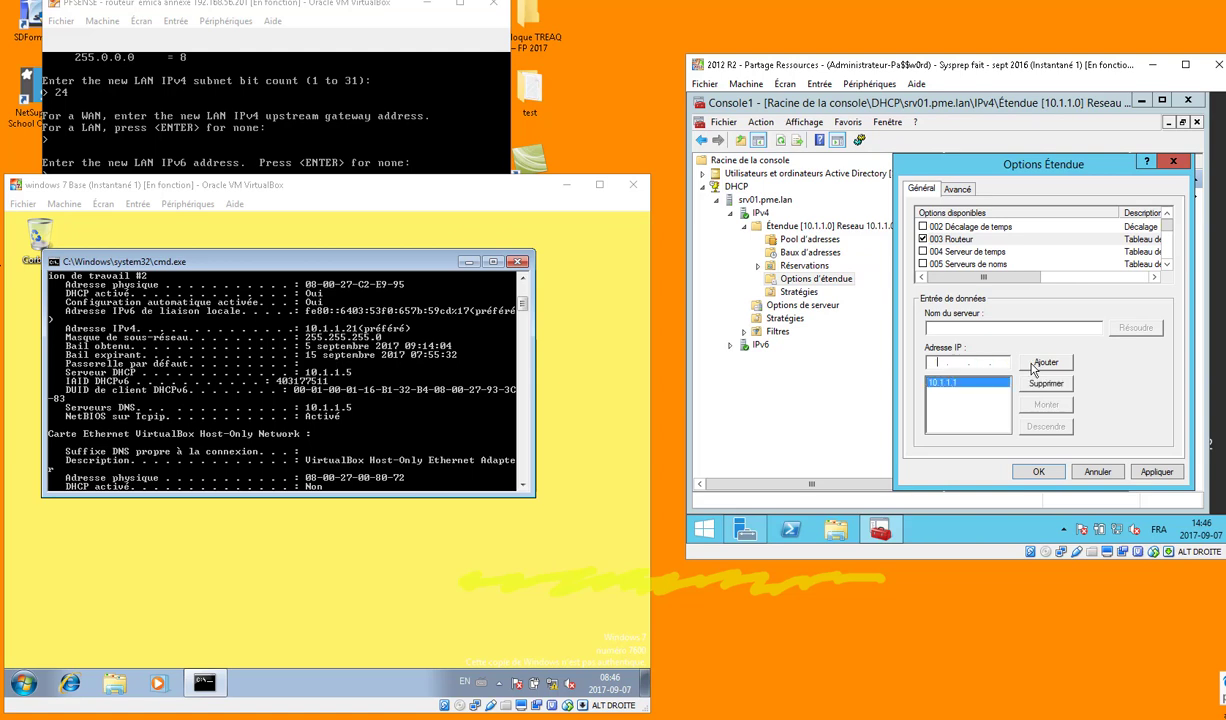
left_click(1155, 471)
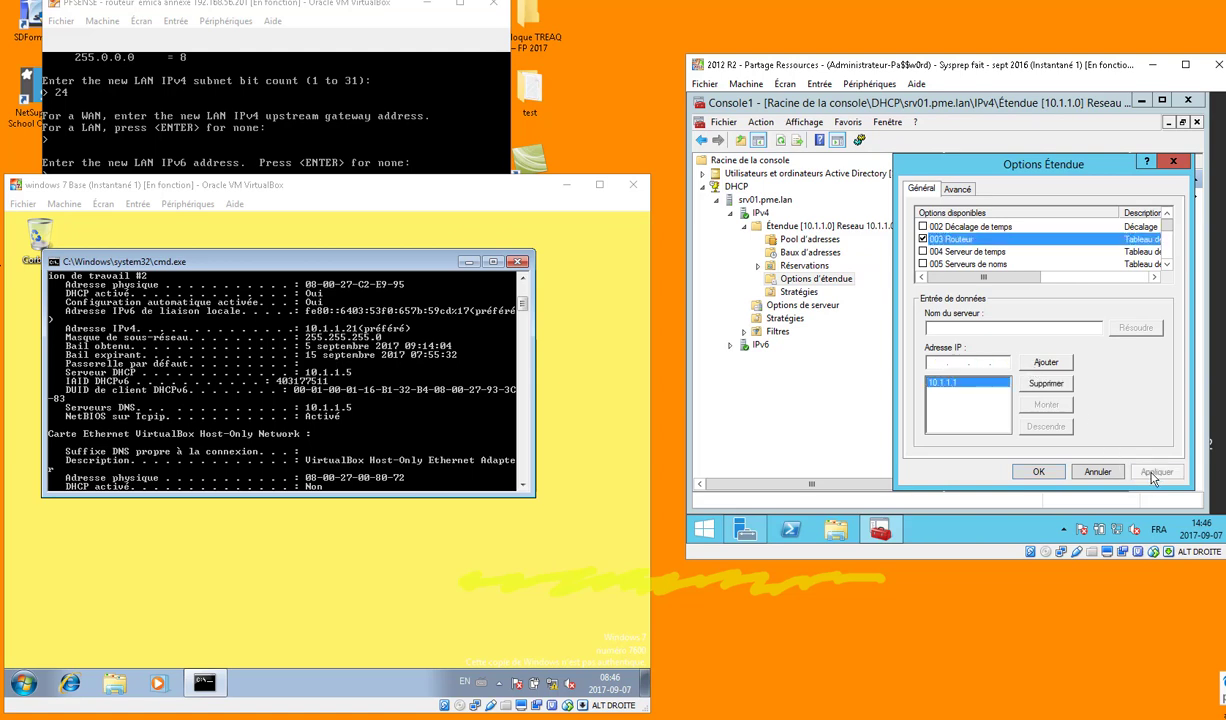
left_click(1038, 471)
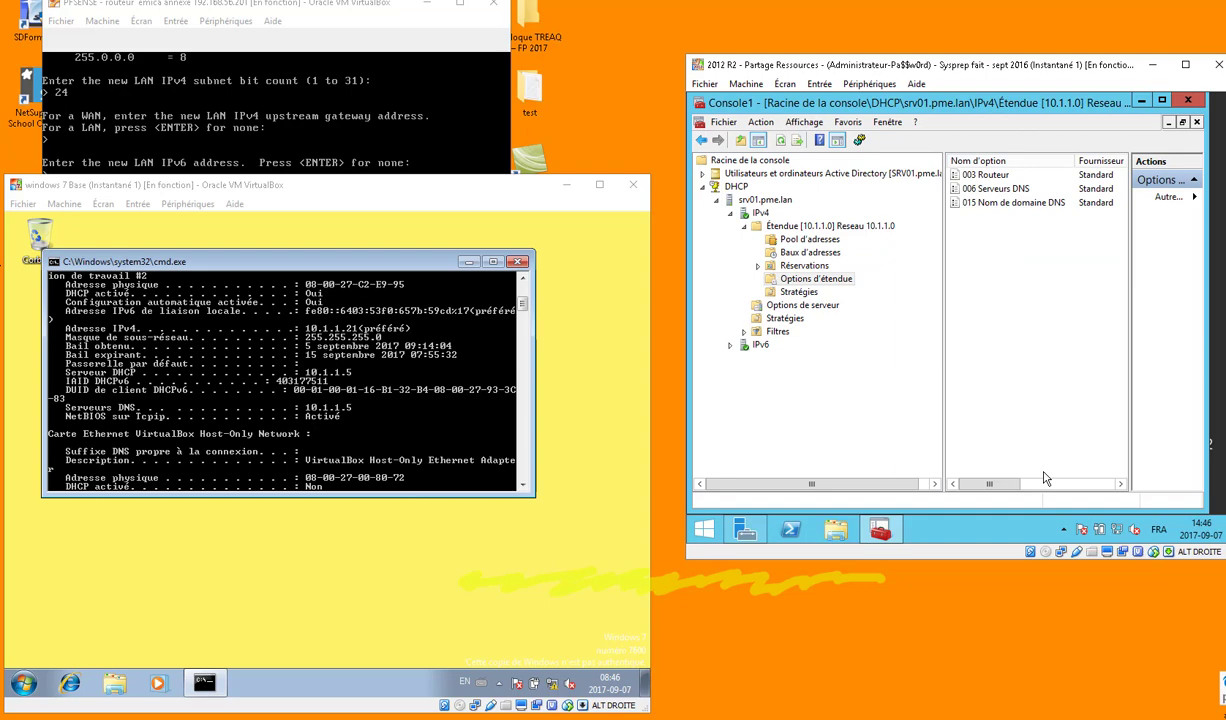
- Clear the Windows 7 command prompt, run ipconfig /all again and examine the internal adapter's default gateway
left_click(244, 322)
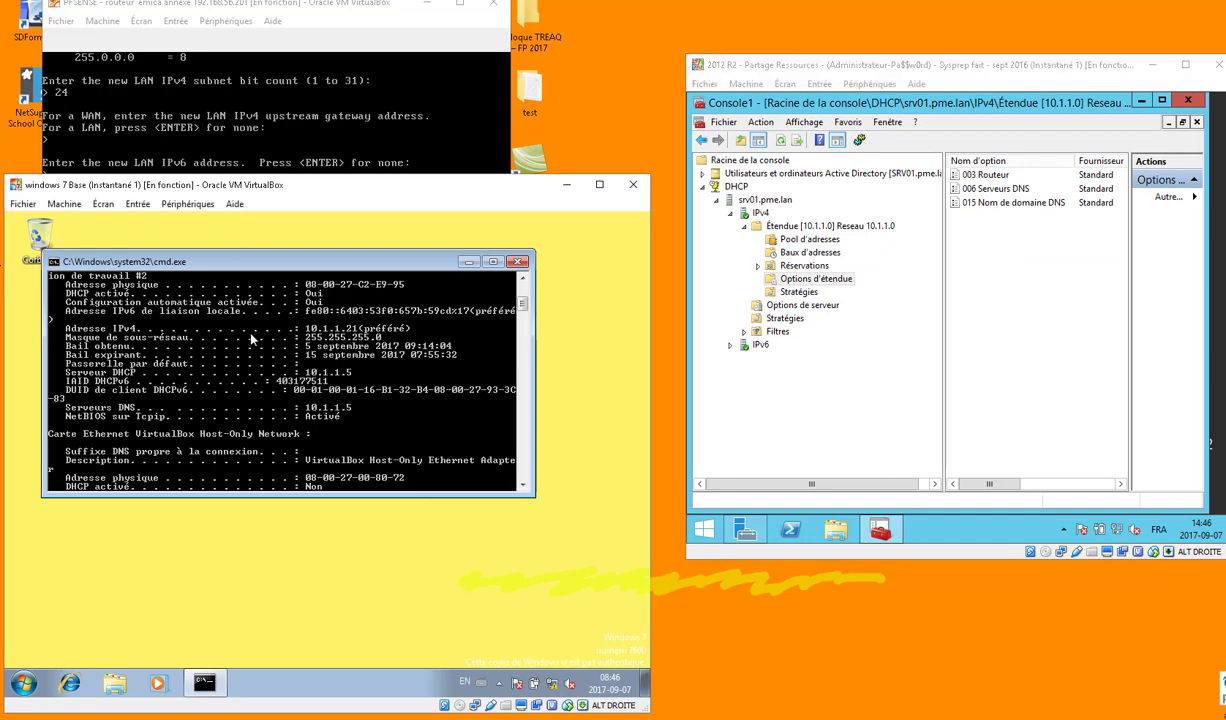
type("cls")
key("Return")
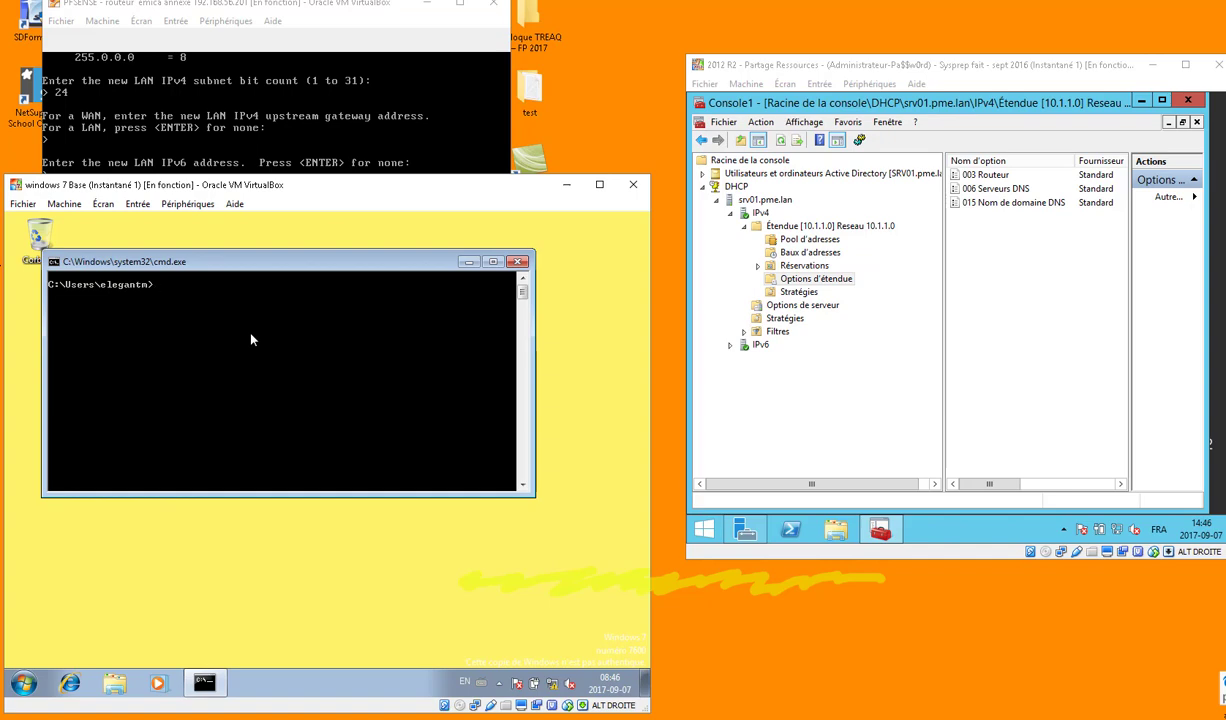
type("ipconfig /all")
key("Return")
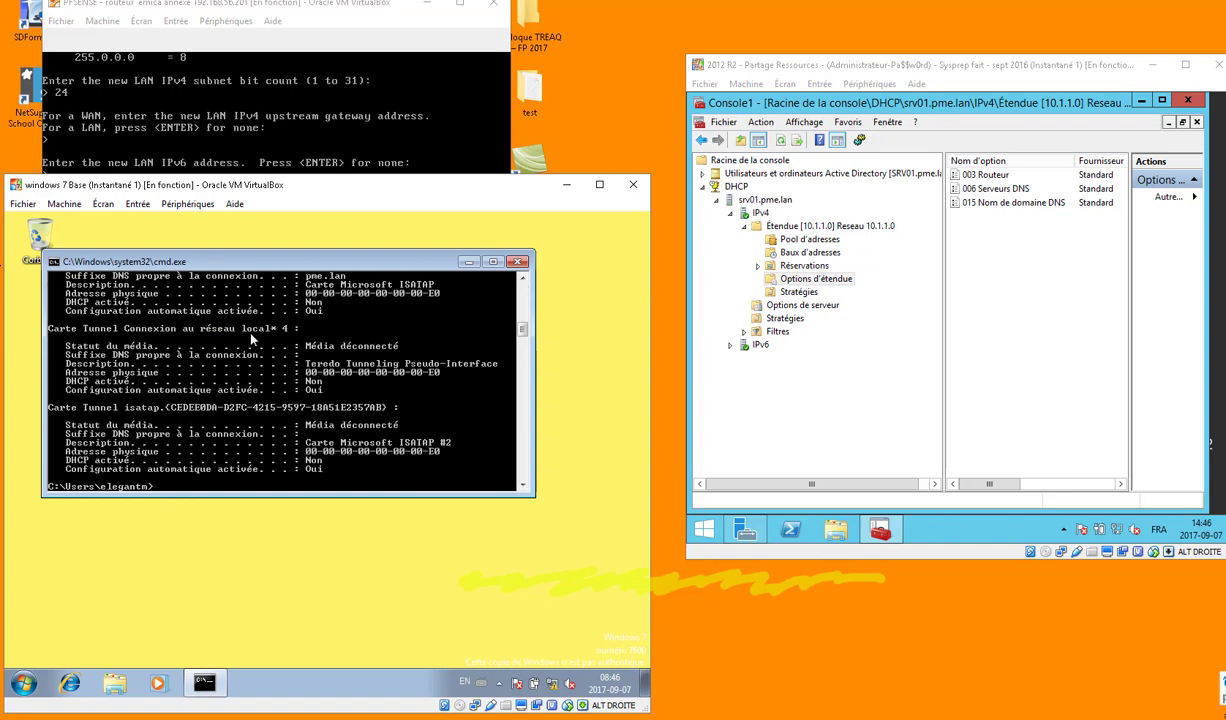
scroll(251, 340, "up", 10)
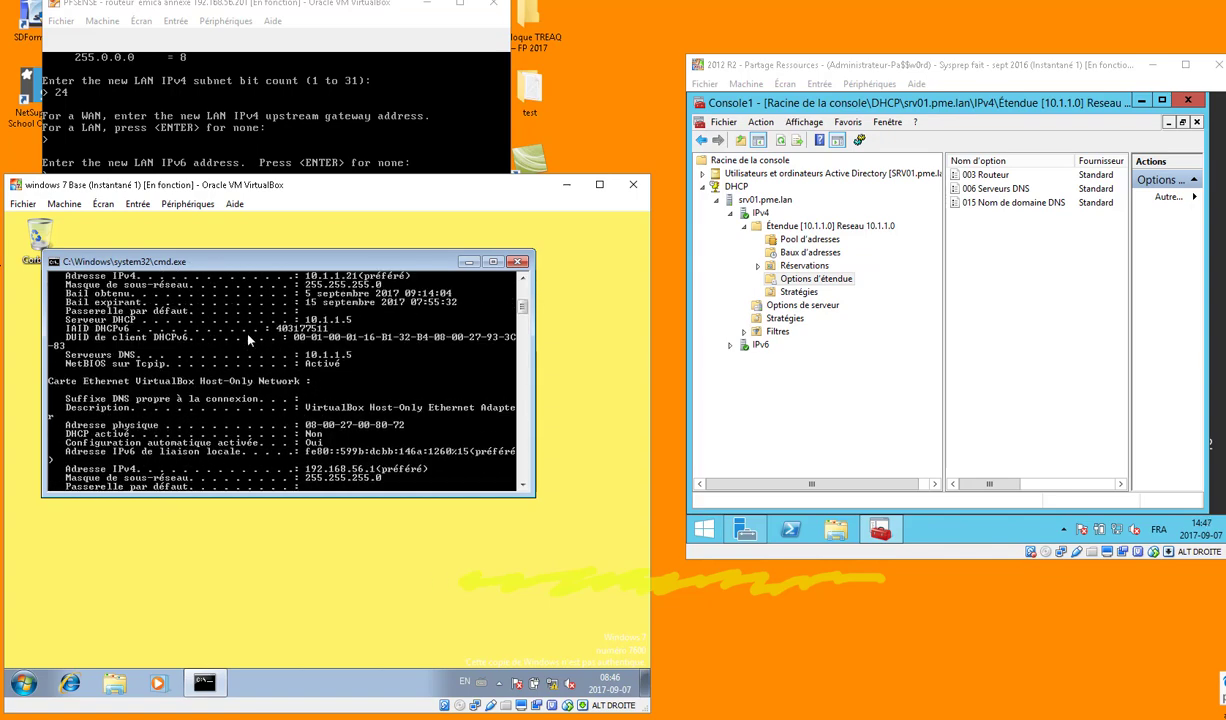
scroll(249, 340, "up", 2)
left_click(725, 660)
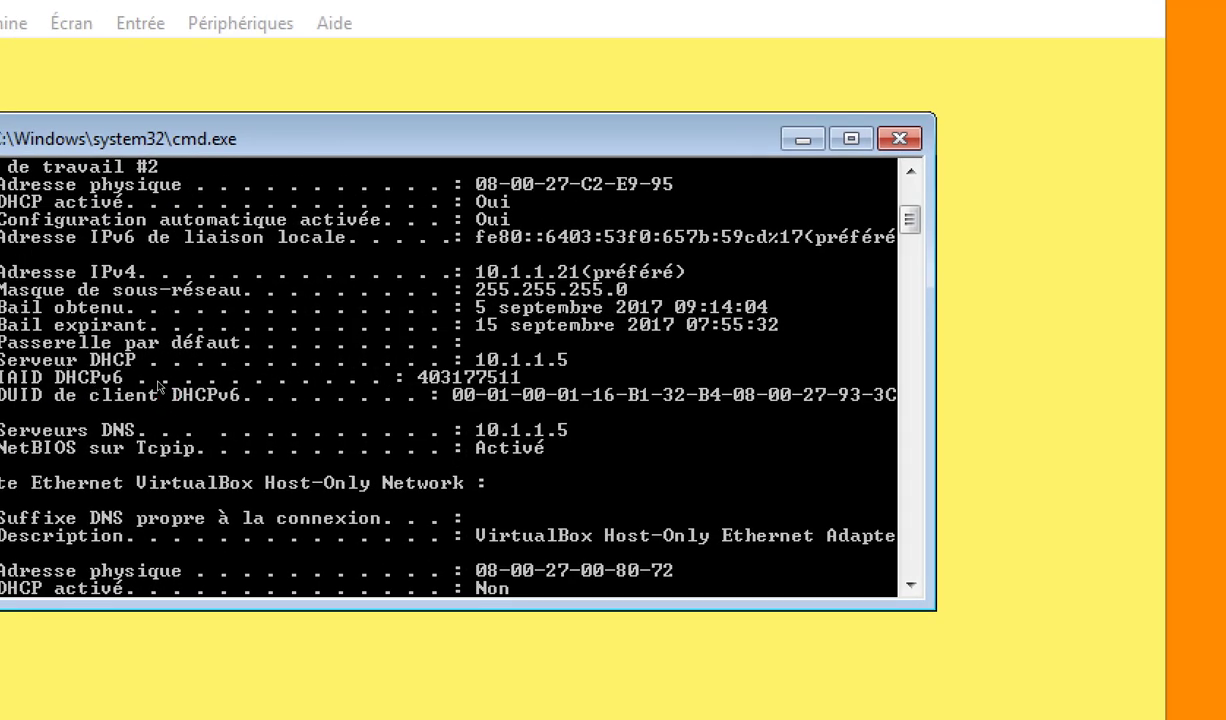
mouse_move(158, 382)
left_mouse_down()
mouse_move(397, 388)
mouse_move(408, 375)
left_mouse_up()
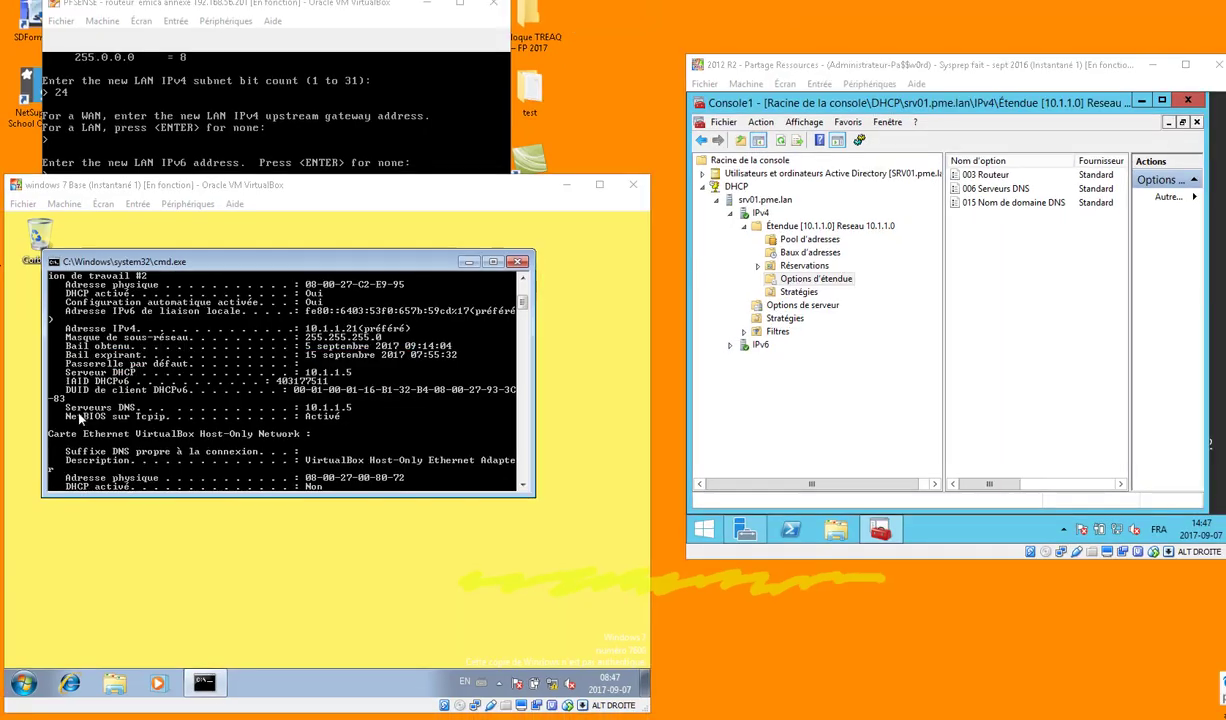
- Clear the Windows 7 command prompt and release the DHCP lease with ipconfig /release
scroll(200, 420, "down", 7)
scroll(199, 419, "down", 8)
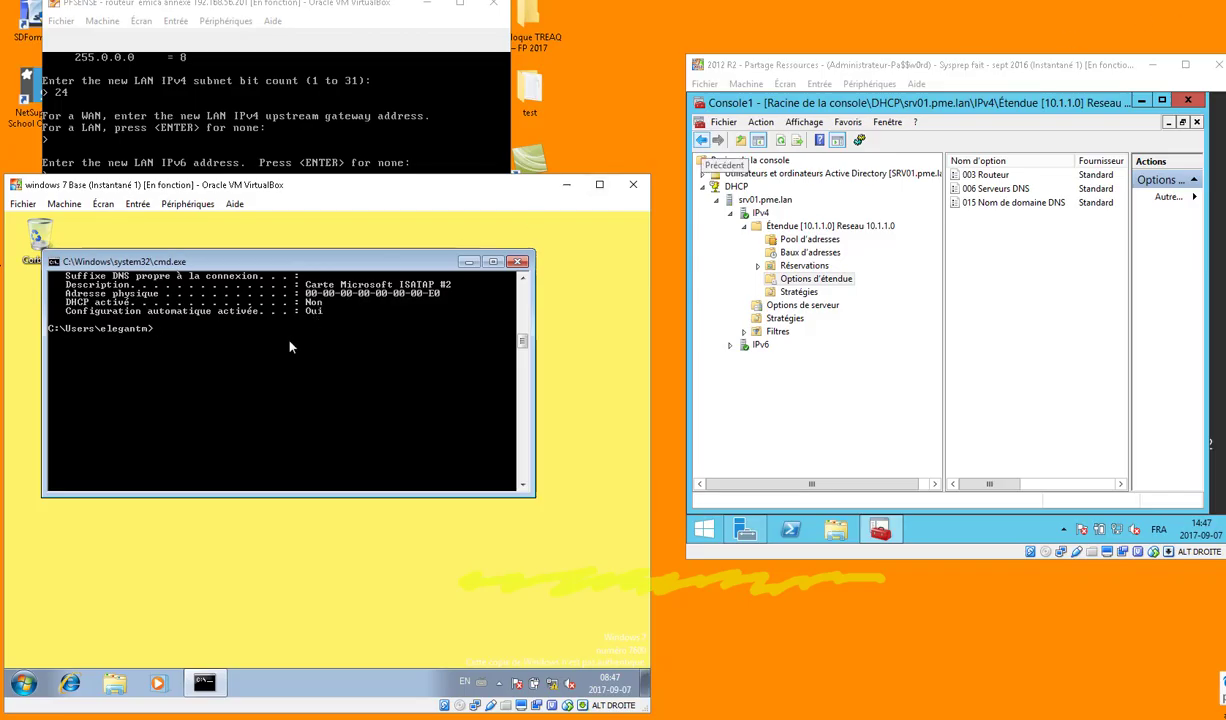
type("cls")
key("Return")
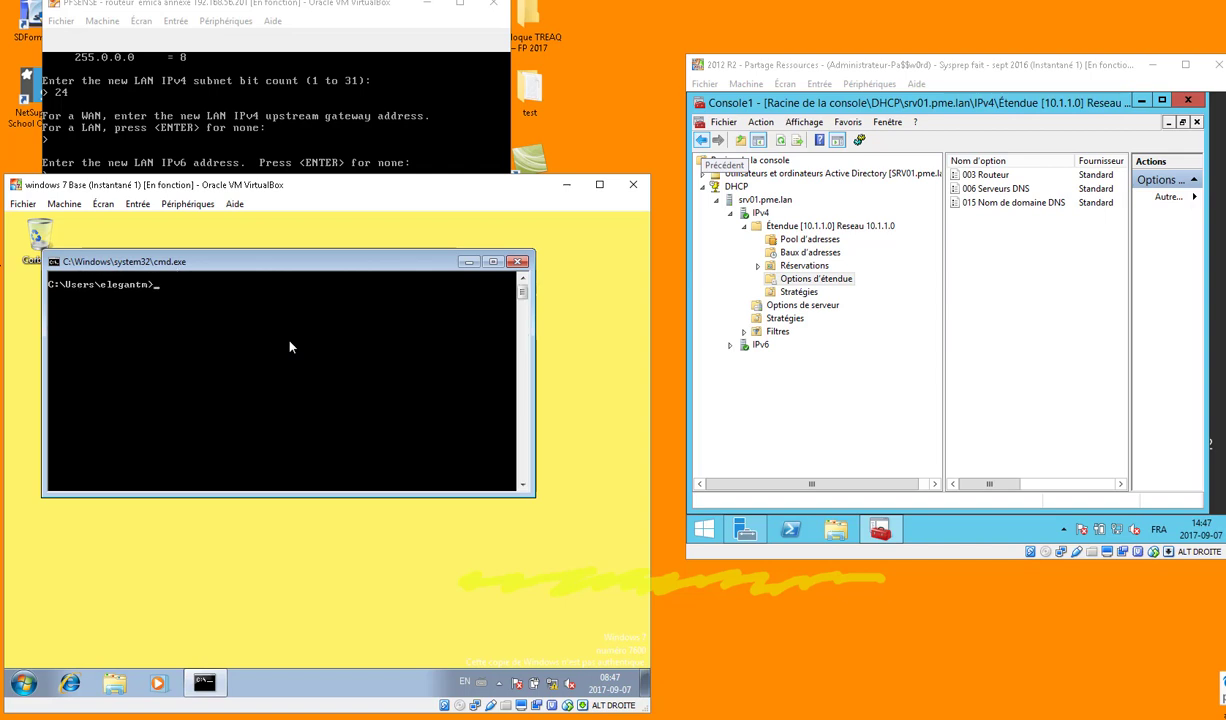
type("ipconfig ")
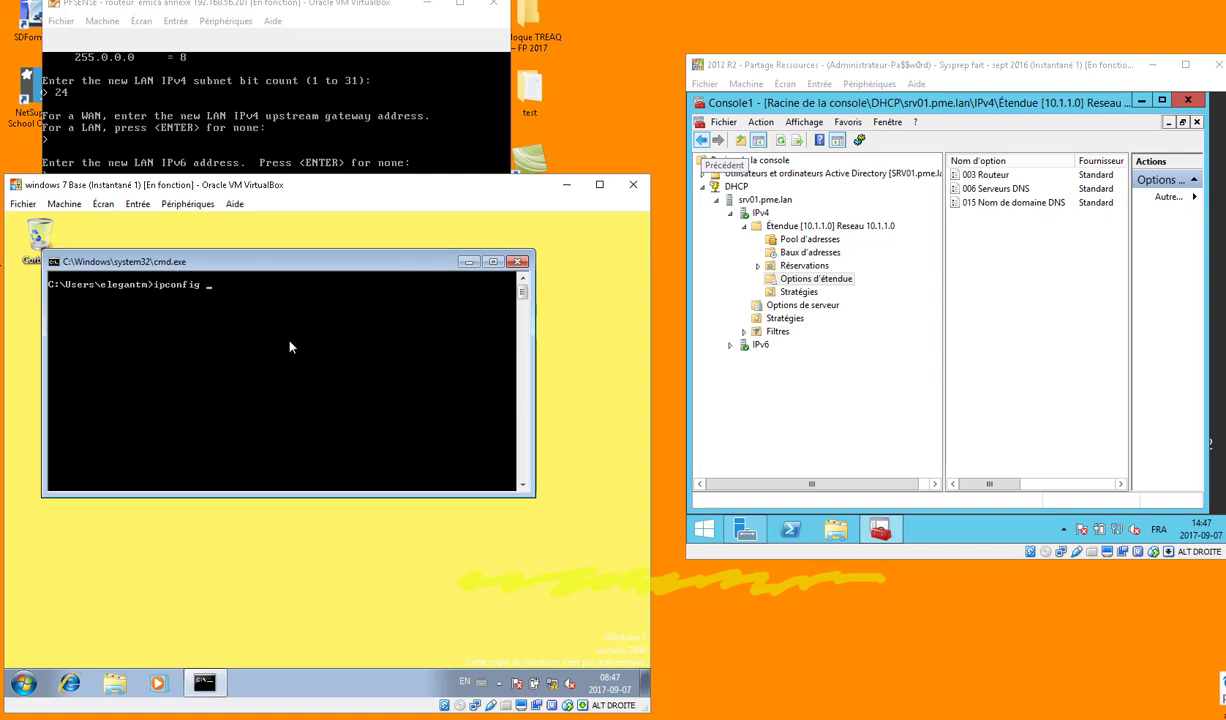
type("/relea")
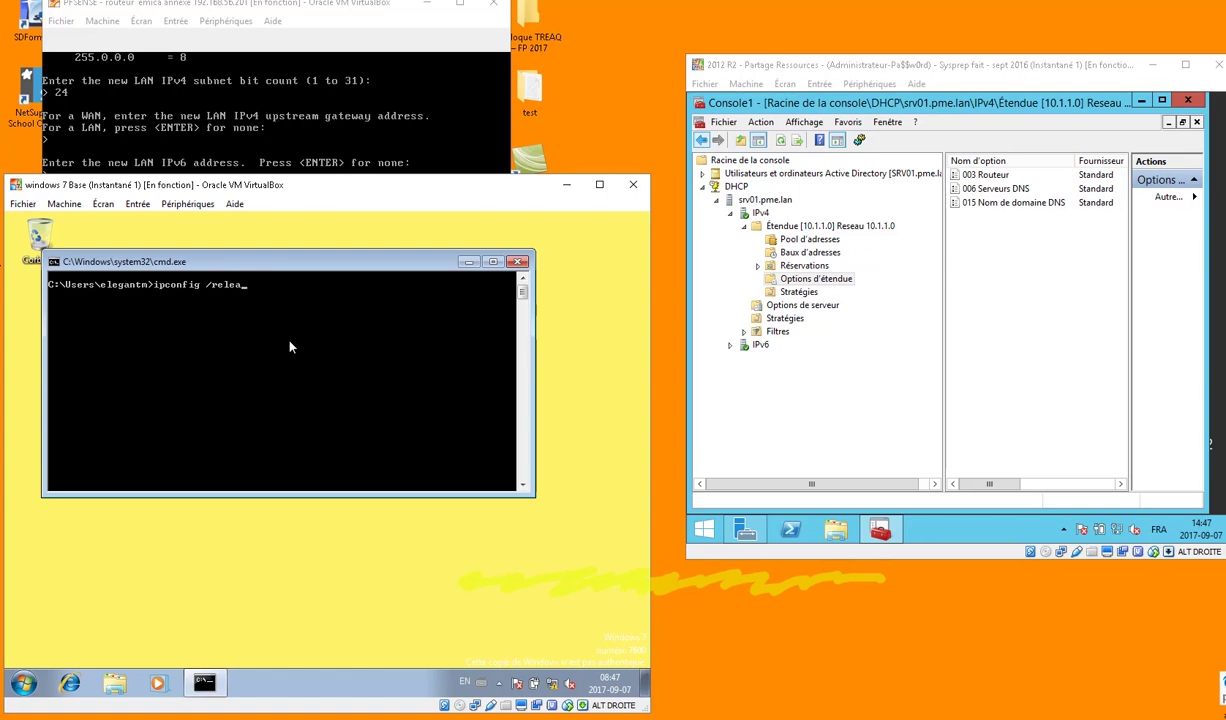
type("se")
key("Return")
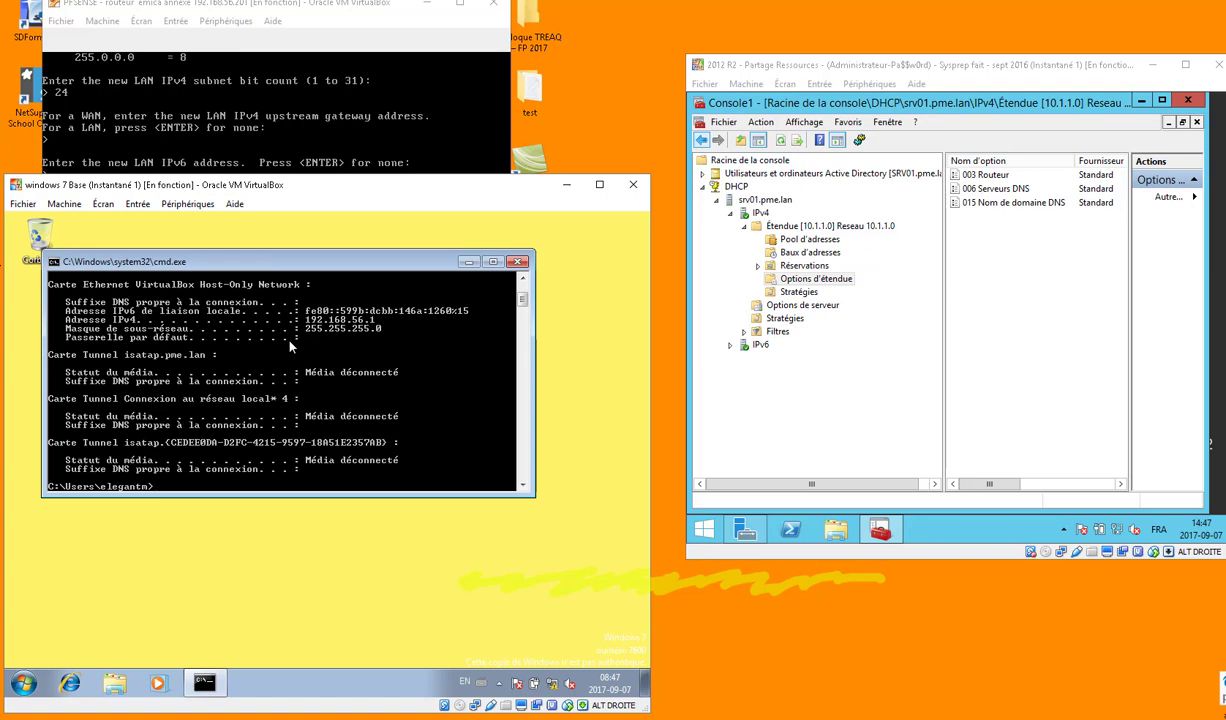
- Renew the Windows 7 machine's DHCP lease with ipconfig /renew and check the internal adapter's address and default gateway
type("ipconfig /renew")
key("Return")
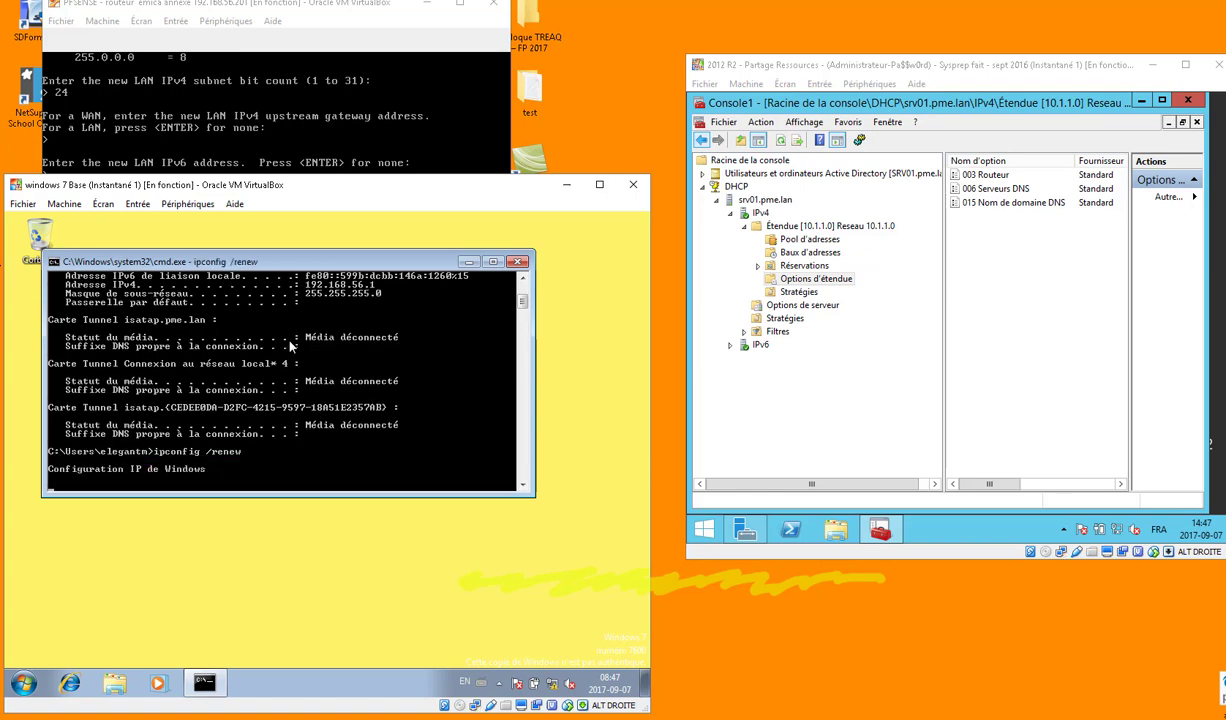
scroll(406, 388, "up", 1)
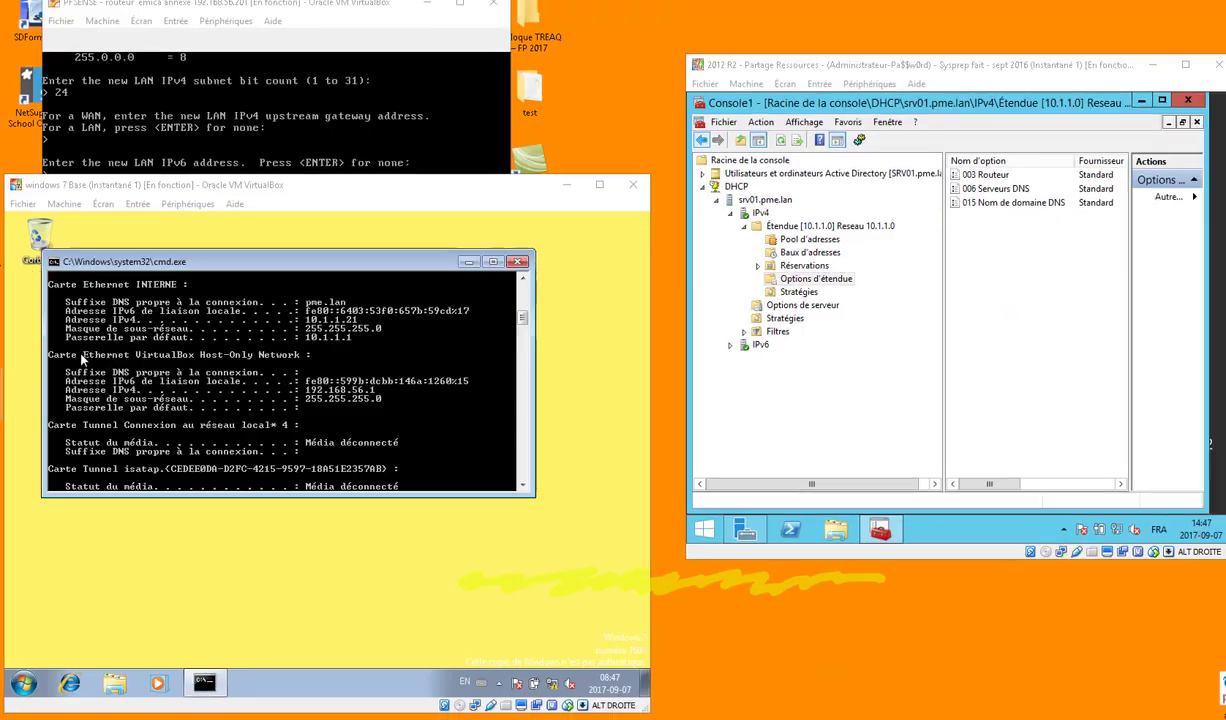
- Test the Windows 7 machine's internet access by pinging yahoo.ca from the command prompt
scroll(242, 401, "down", 5)
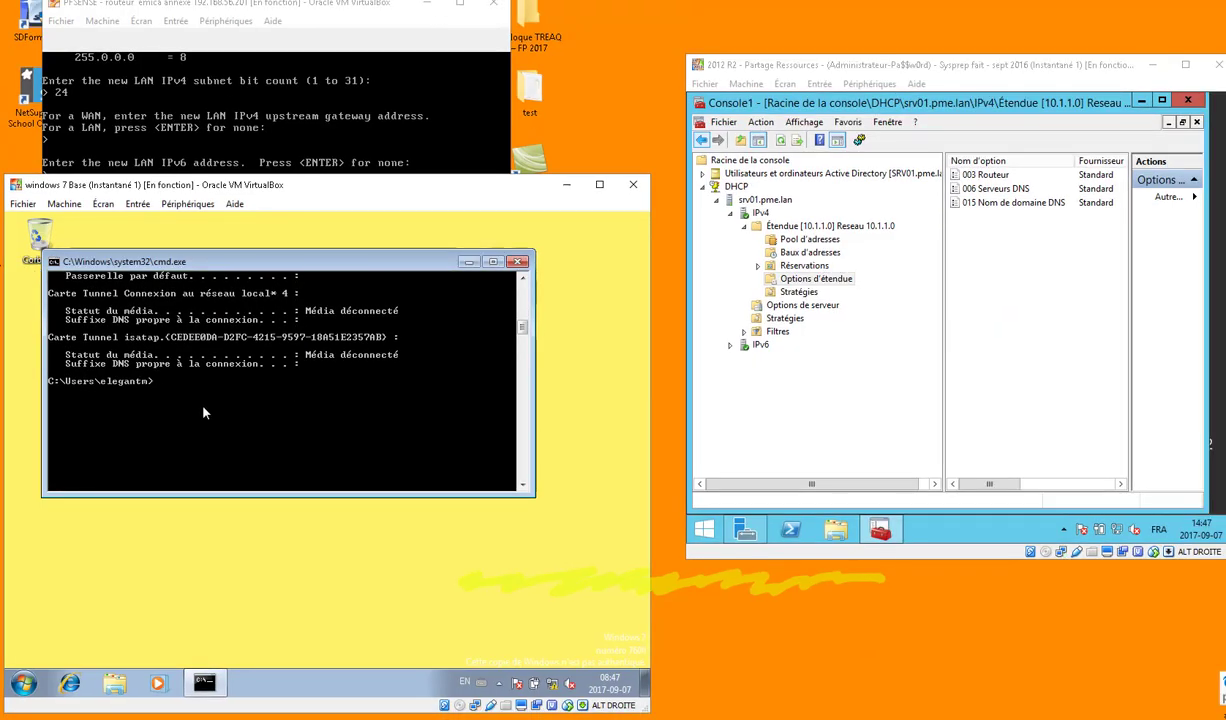
type("ping ya")
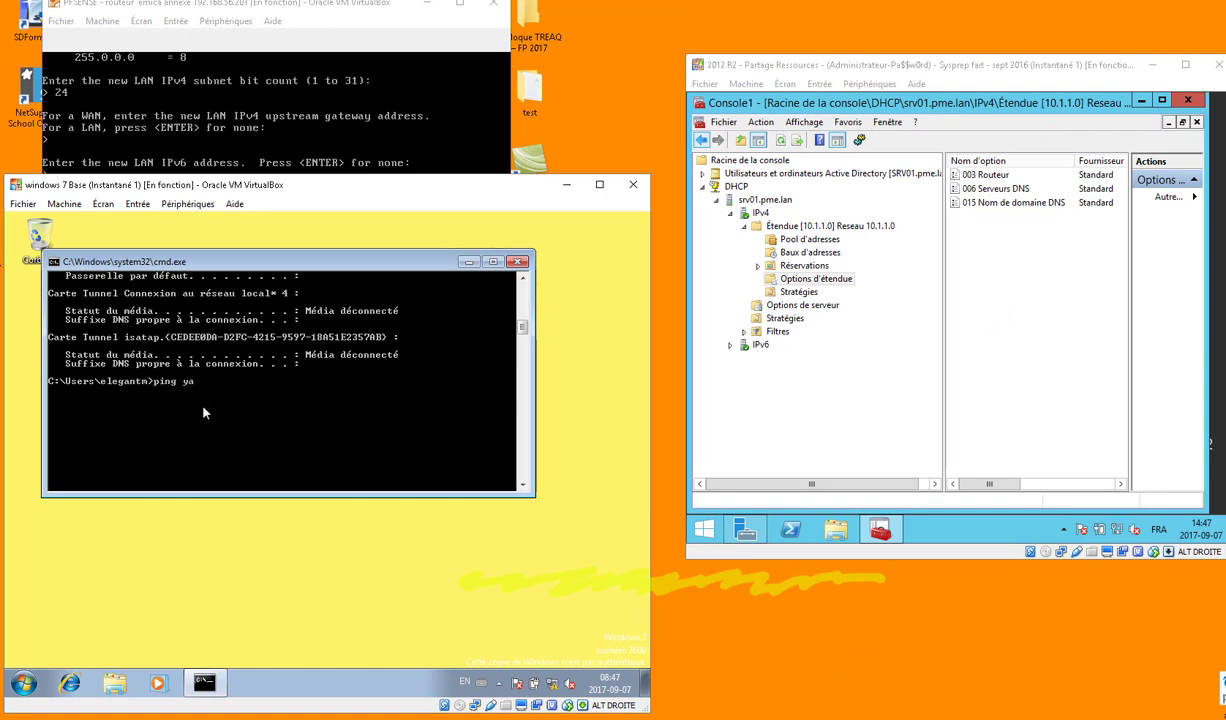
type("o.ca")
key("Return")
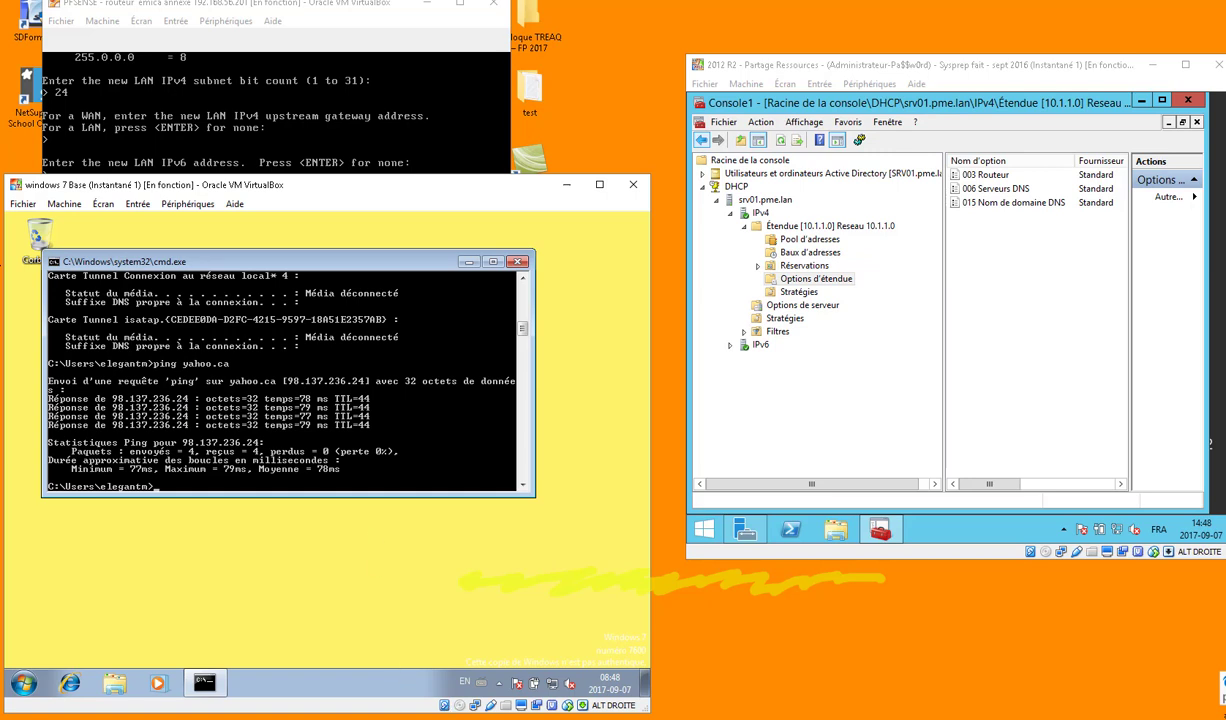
mouse_move(440, 718)
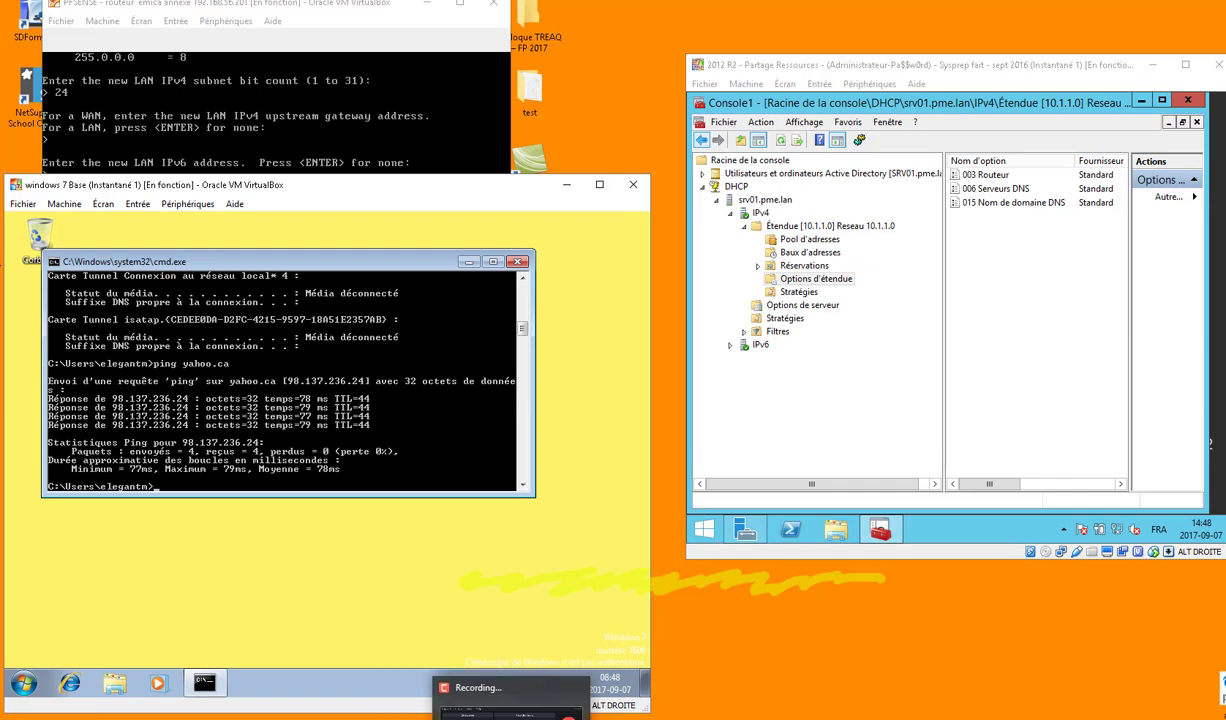